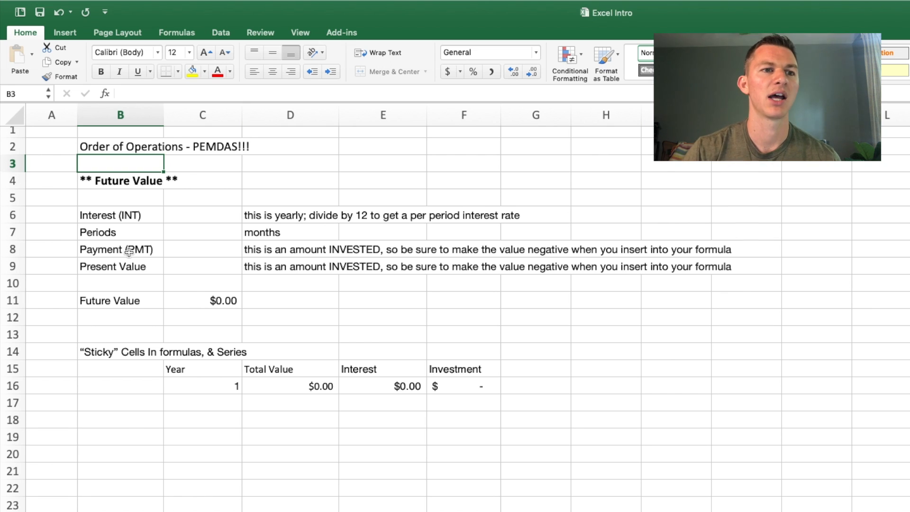
# Step: Enter 7% as the yearly interest rate in C6
pyautogui.click(137, 266)
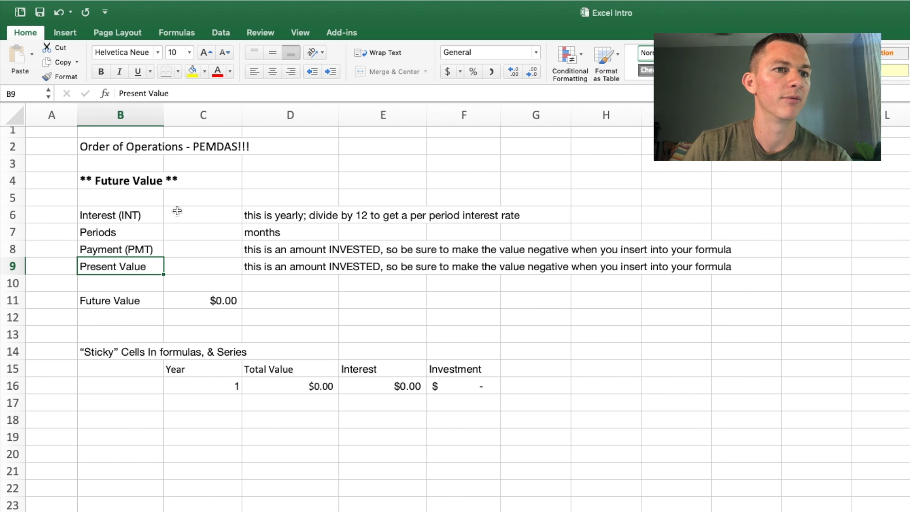
pyautogui.click(208, 216)
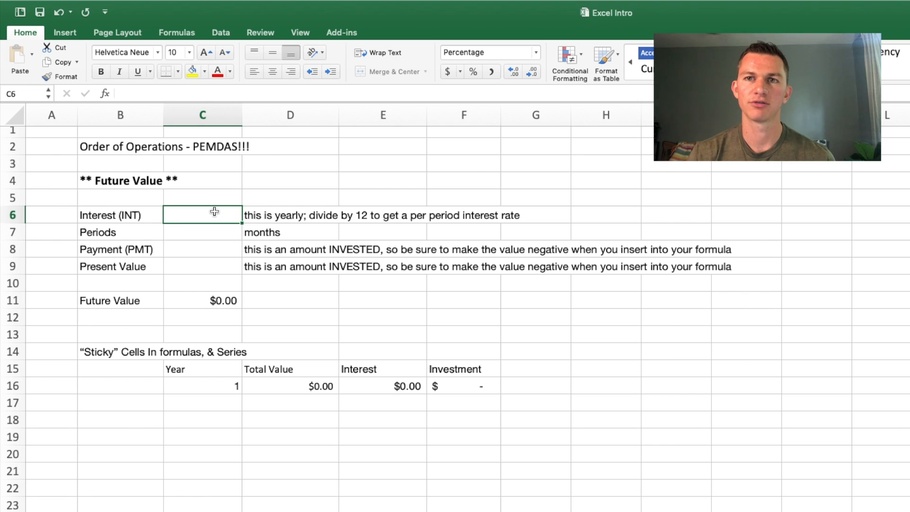
pyautogui.write('7%')
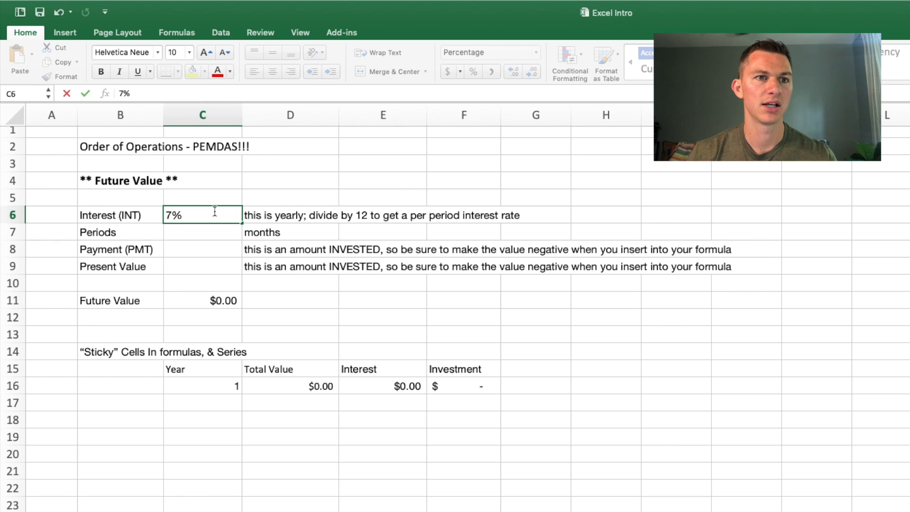
pyautogui.press('Tab')
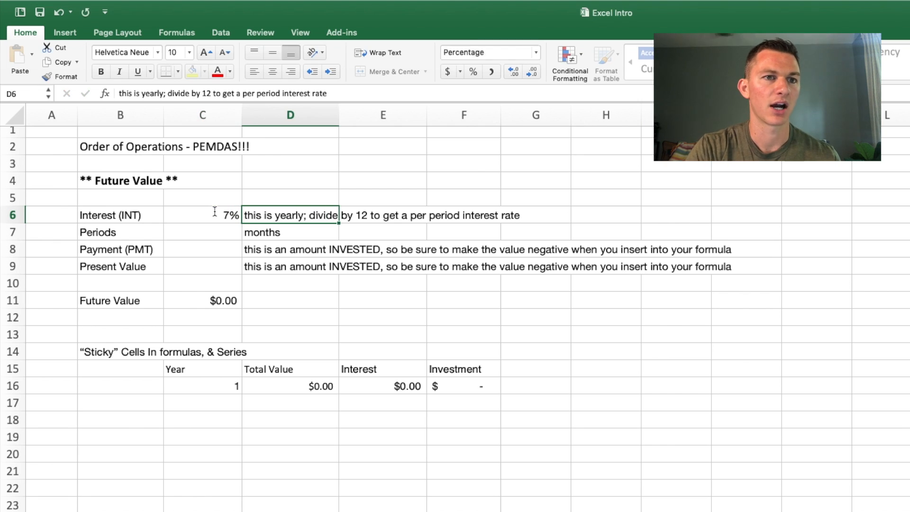
# Step: Re-enter the interest rate in C6 in decimal form as .07
pyautogui.click(215, 212)
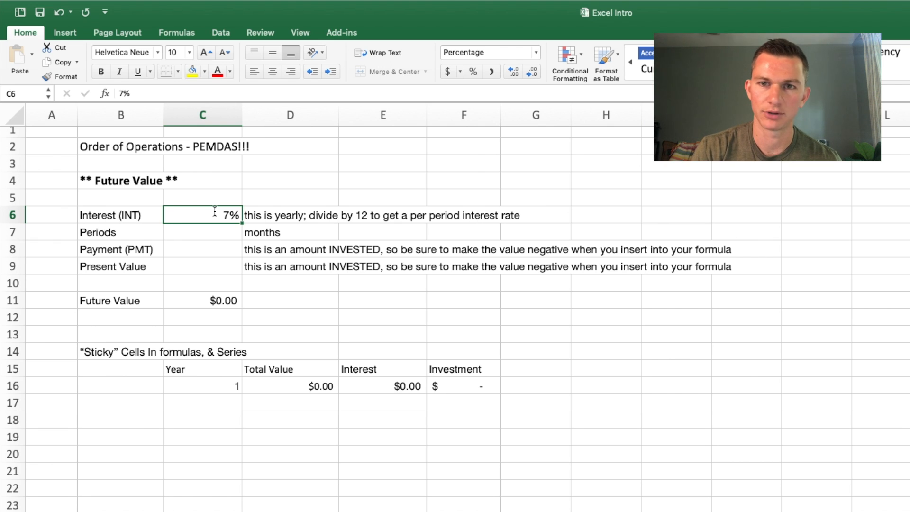
pyautogui.press('BackSpace')
pyautogui.write('.07')
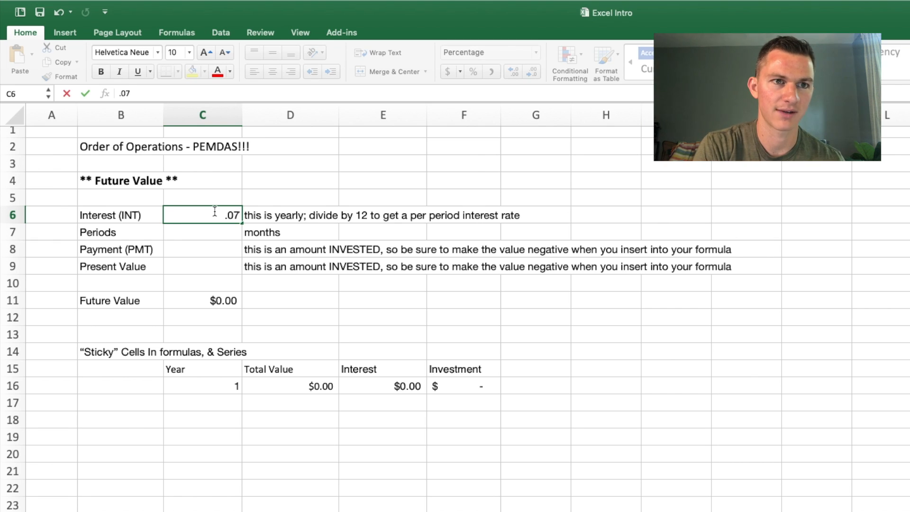
pyautogui.press('Return')
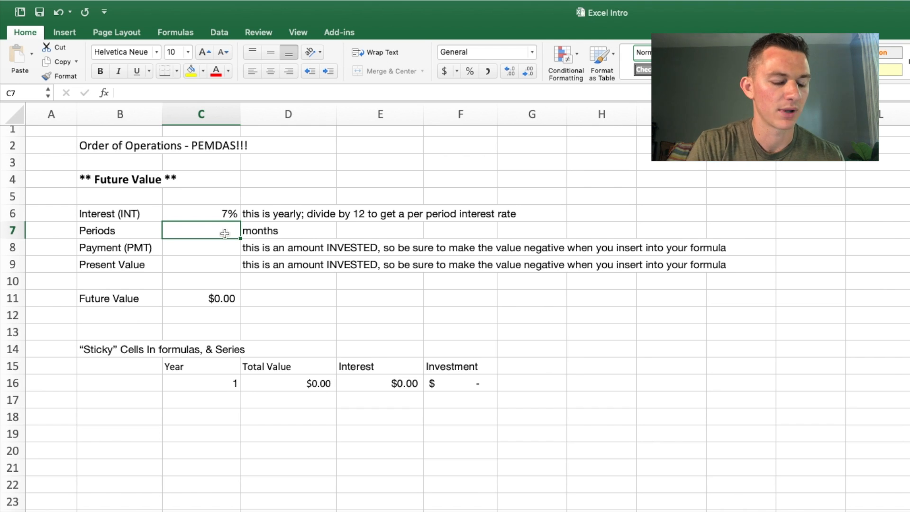
# Step: Calculate the number of monthly periods in C7 with the formula =12*20
pyautogui.write('12')
pyautogui.press('BackSpace')
pyautogui.press('BackSpace')
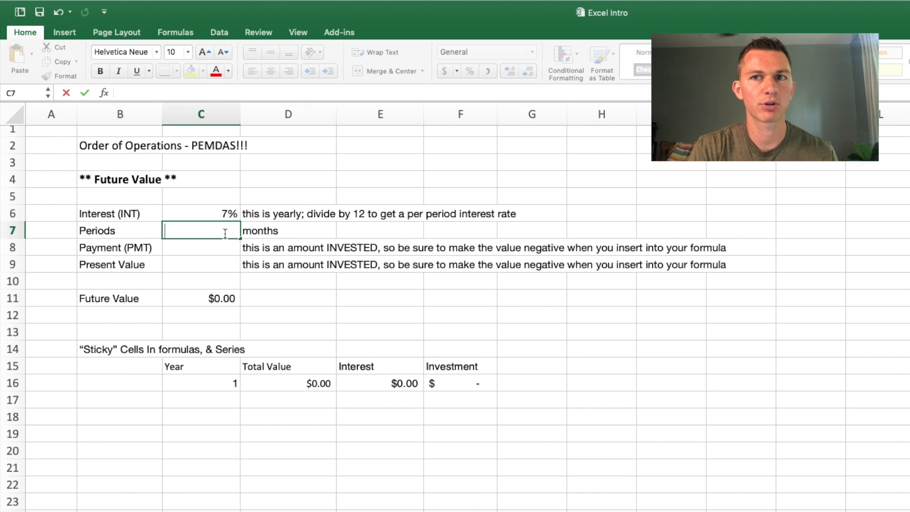
pyautogui.write('=')
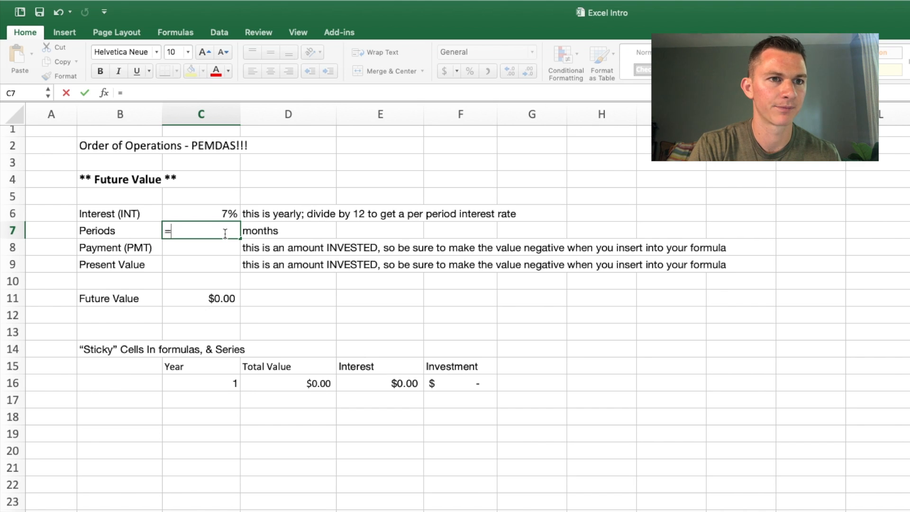
pyautogui.write('12*20')
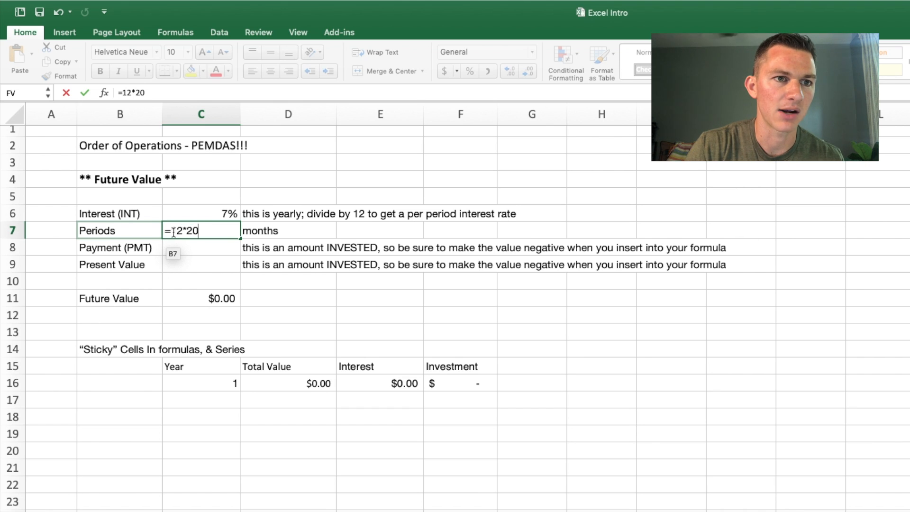
pyautogui.press('Return')
pyautogui.click(214, 231)
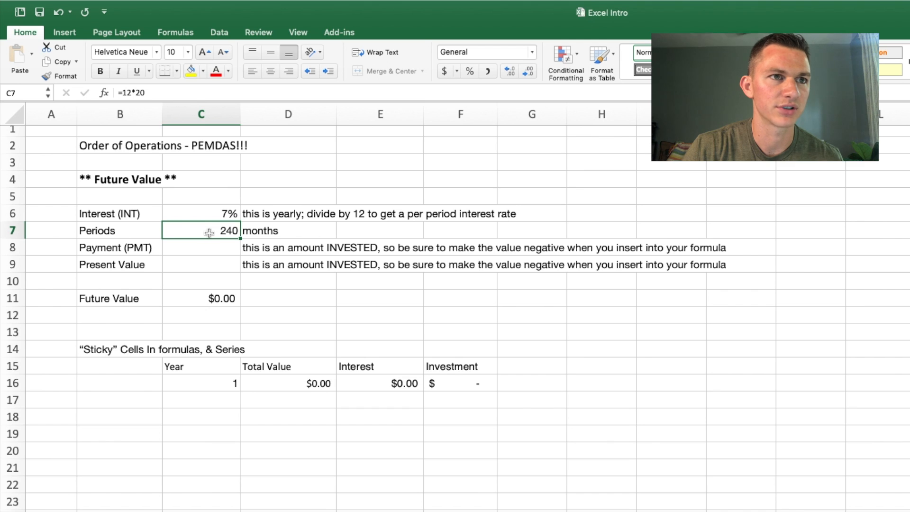
# Step: Enter a payment of 500 in C8 and a present value of 0 in C9
pyautogui.click(208, 249)
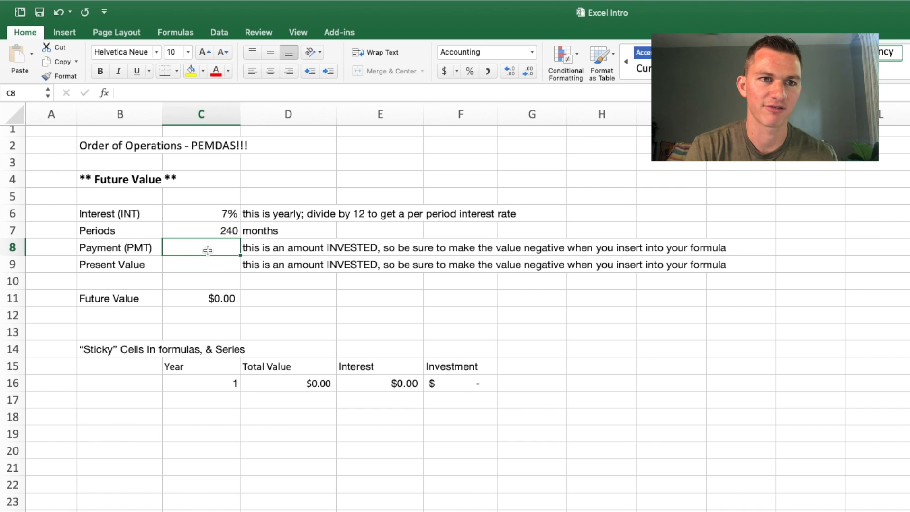
pyautogui.write('500')
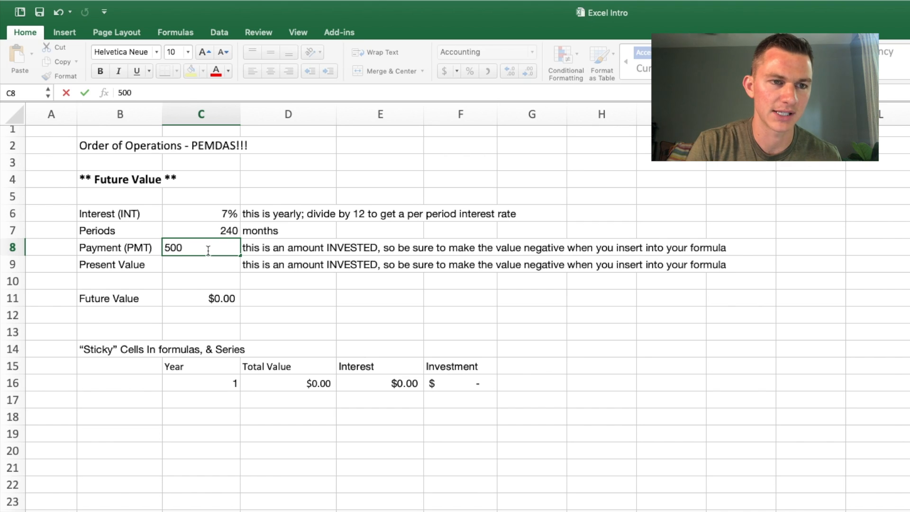
pyautogui.press('Return')
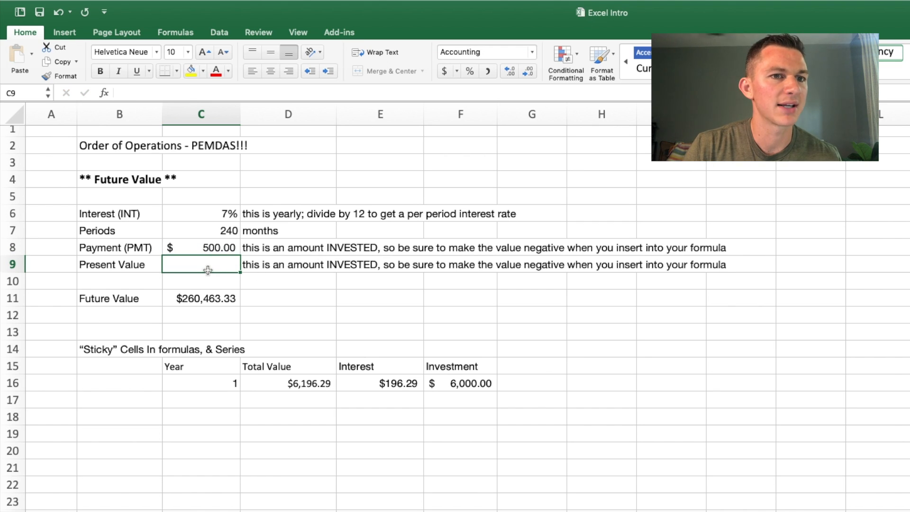
pyautogui.write('0')
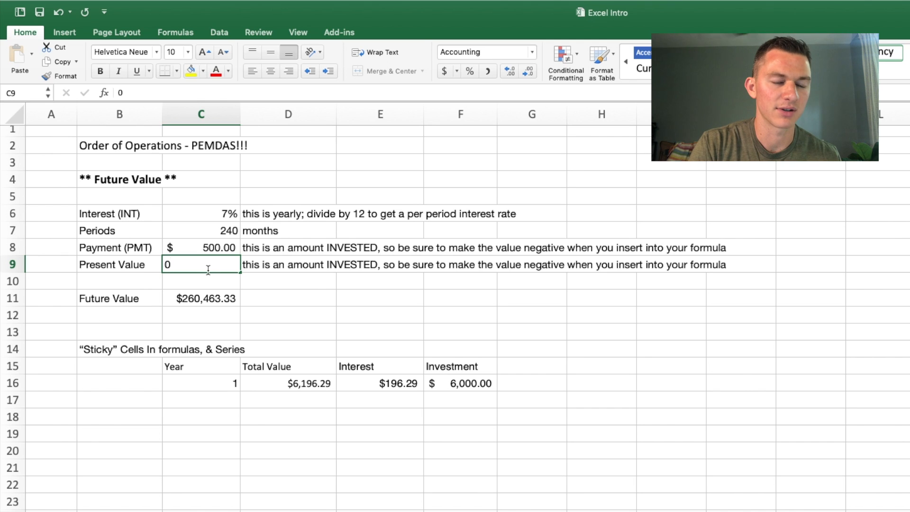
pyautogui.press('Return')
# Step: Clear the existing formula from the Future Value cell C11
pyautogui.click(214, 298)
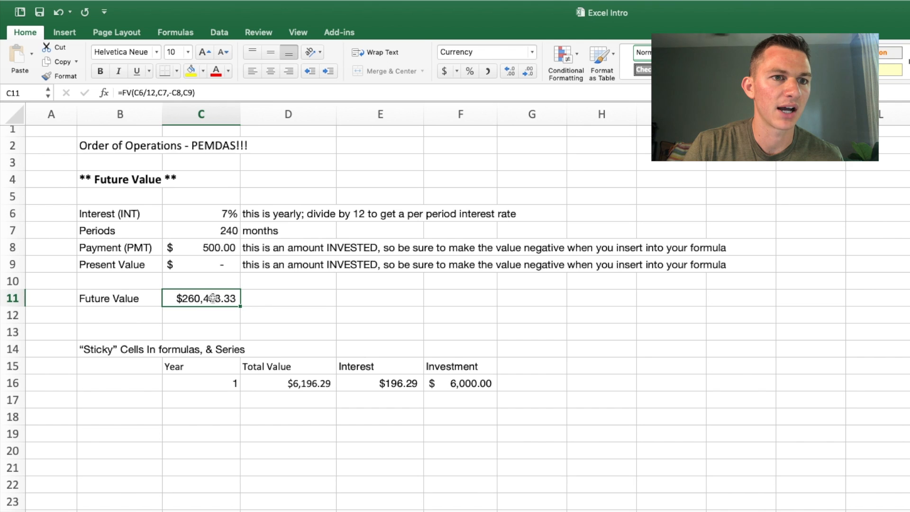
pyautogui.moveTo(195, 93); pyautogui.dragTo(95, 94)
pyautogui.press('BackSpace')
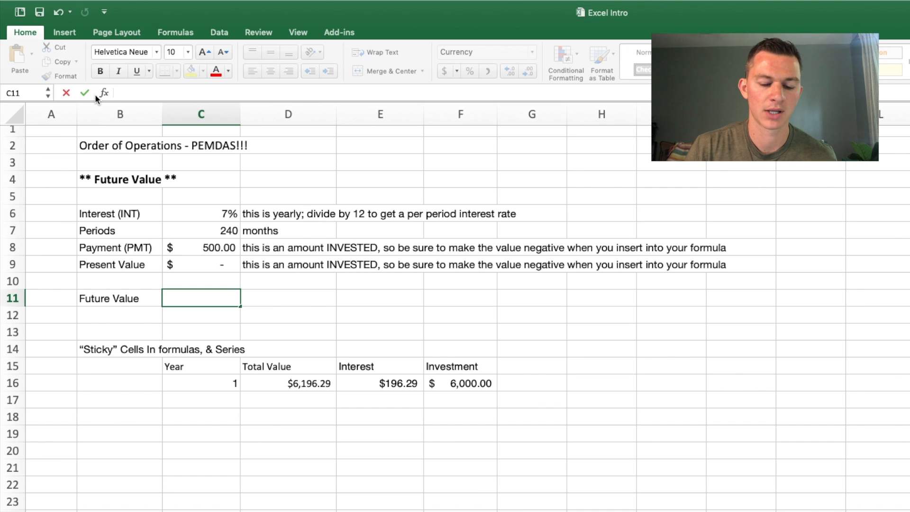
# Step: Start an FV formula in C11 with C6/12 as the rate and C7 as the number of periods
pyautogui.write('=')
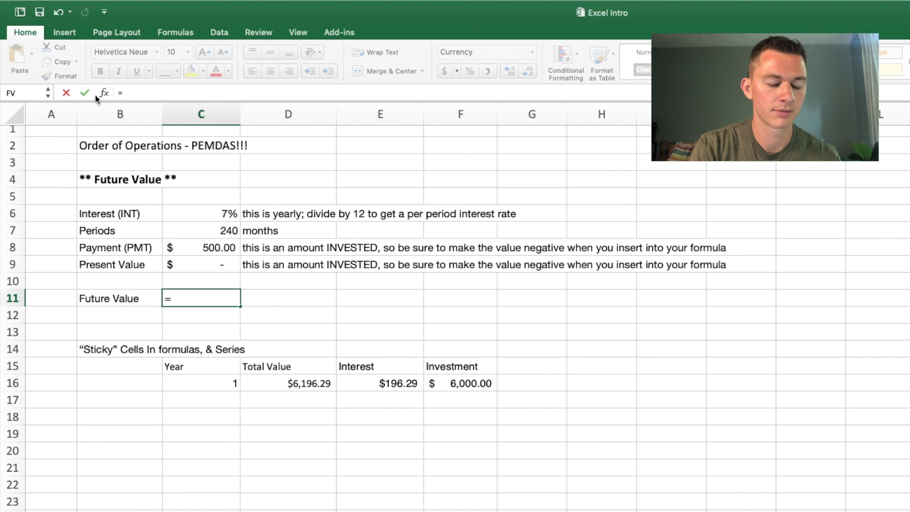
pyautogui.write('FV')
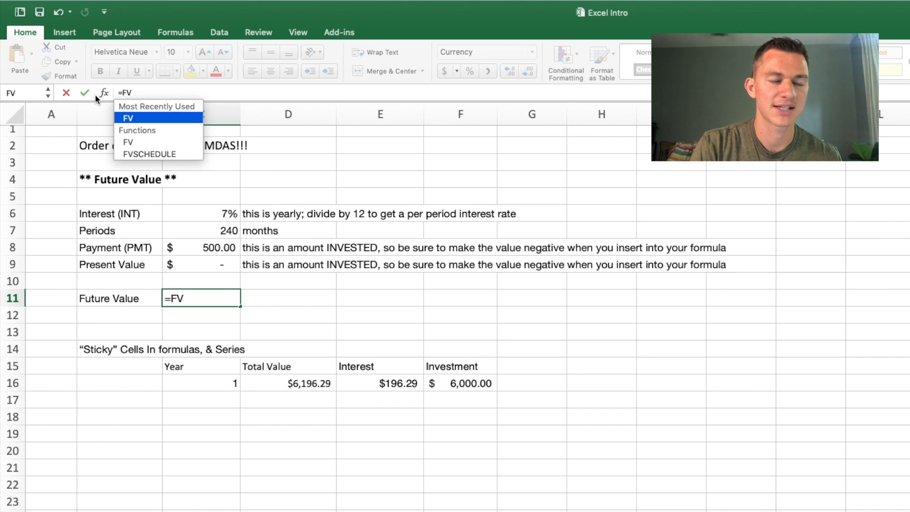
pyautogui.press('BackSpace')
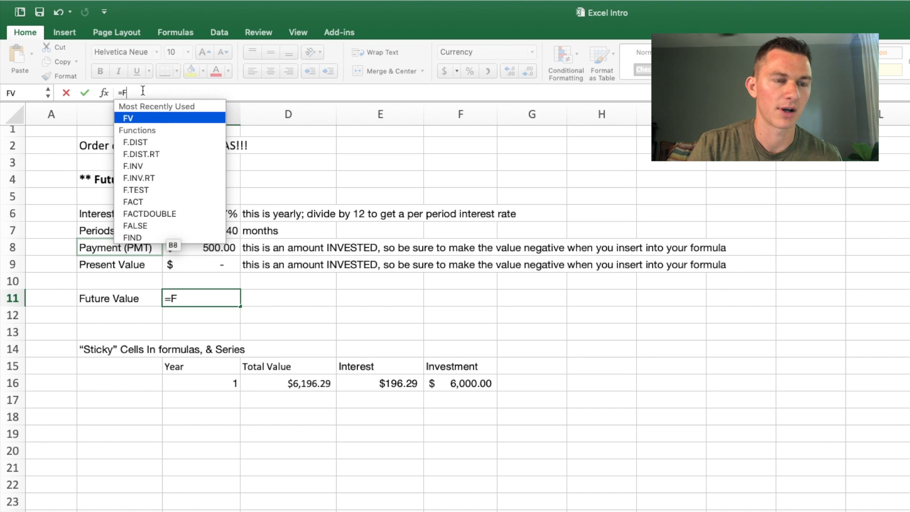
pyautogui.write('V')
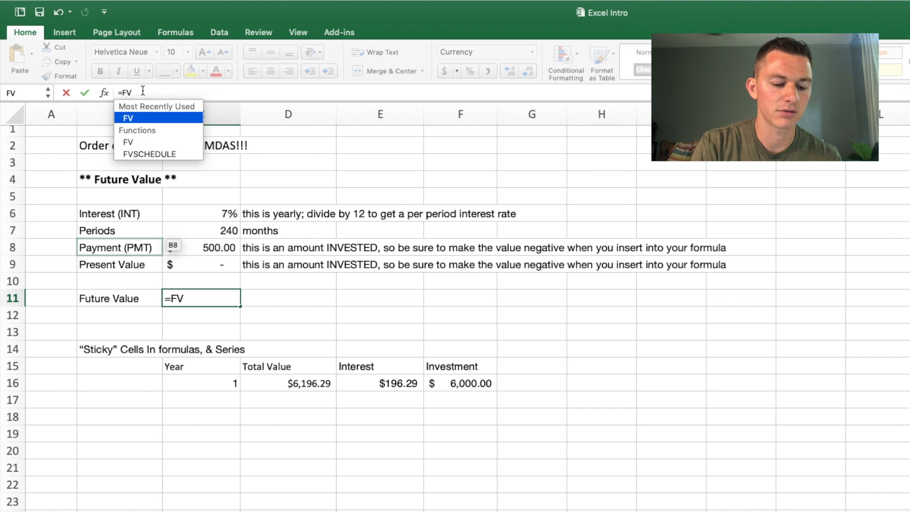
pyautogui.write('(')
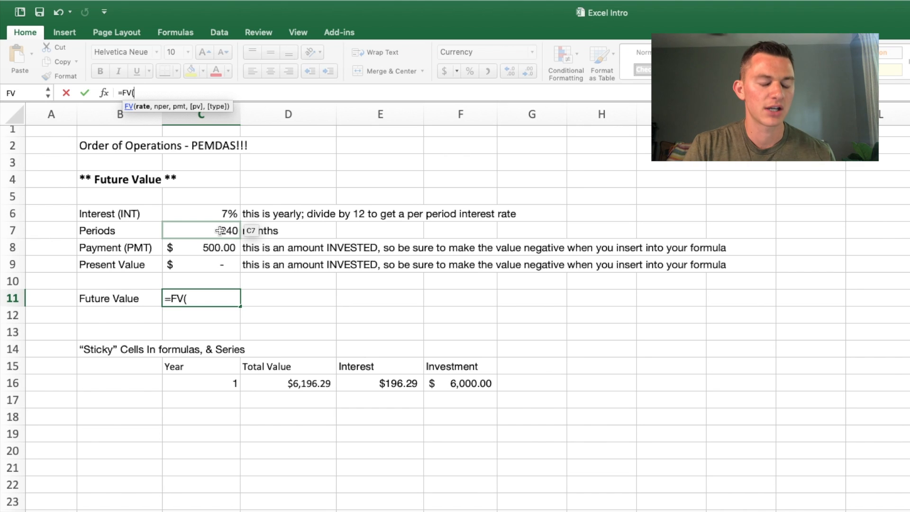
pyautogui.click(214, 217)
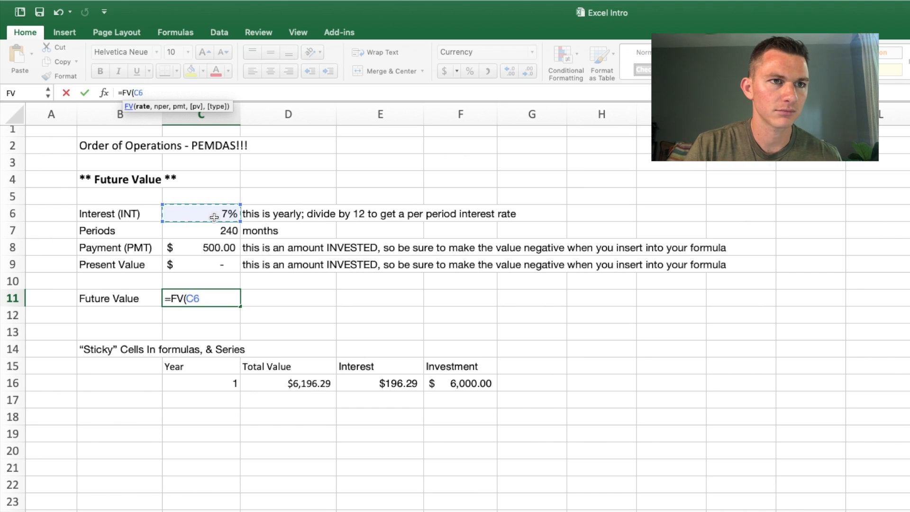
pyautogui.write('/12')
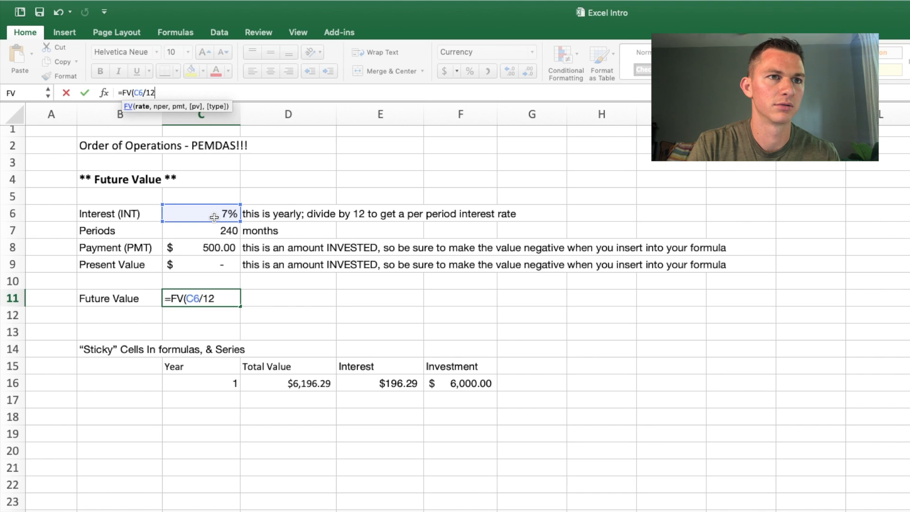
pyautogui.write(',')
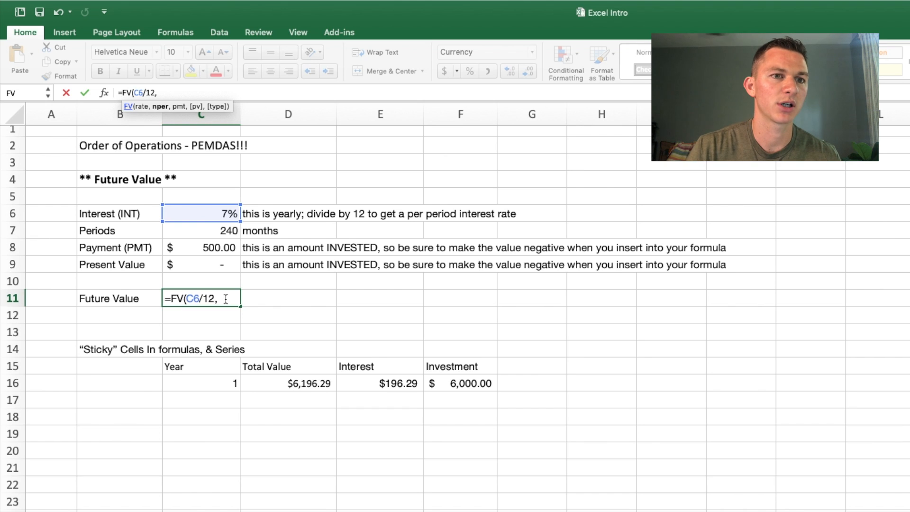
pyautogui.click(222, 231)
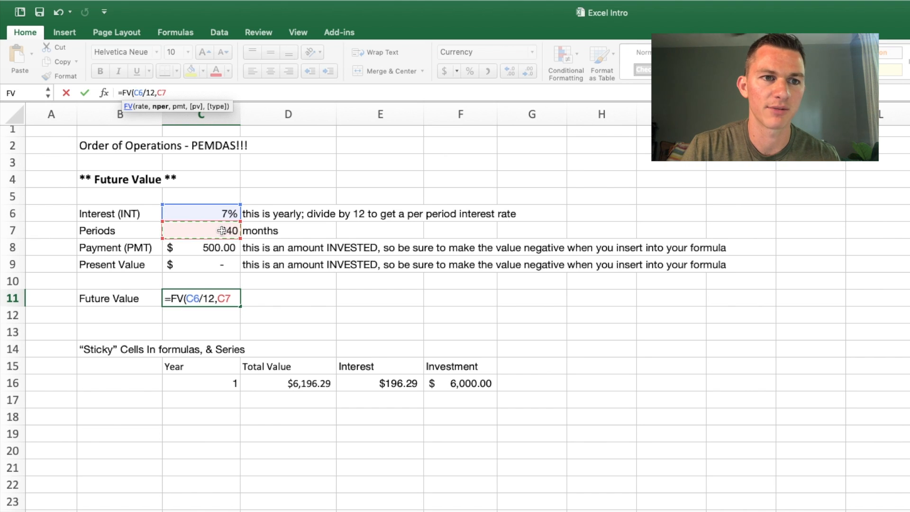
pyautogui.write(',')
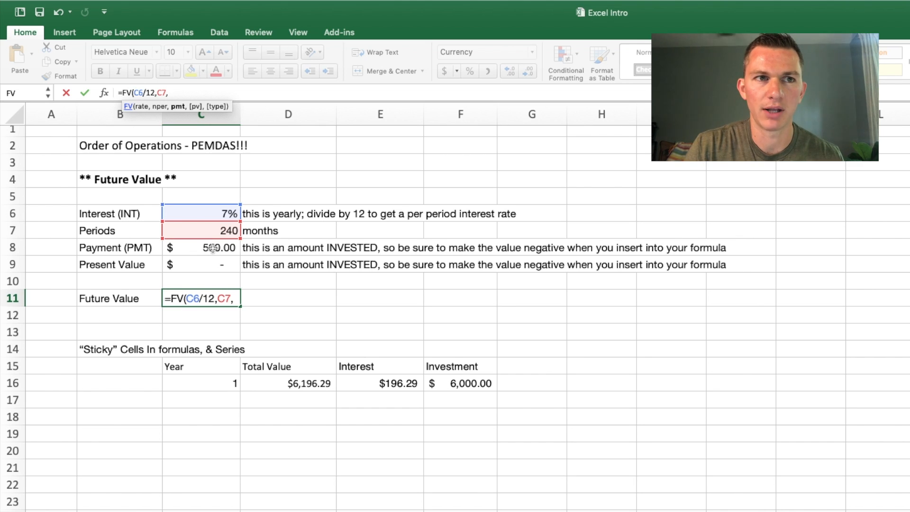
pyautogui.click(213, 247)
pyautogui.write(',')
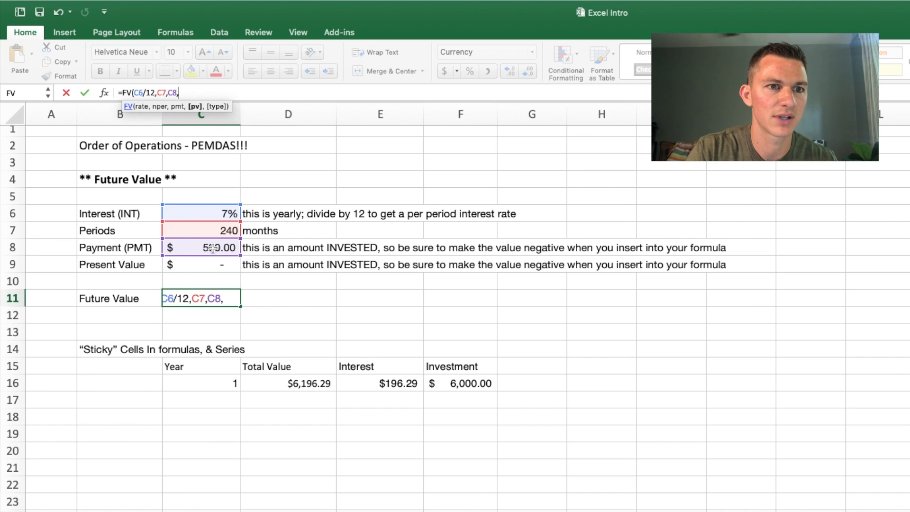
pyautogui.press('BackSpace')
pyautogui.press('BackSpace')
pyautogui.press('BackSpace')
pyautogui.write('500')
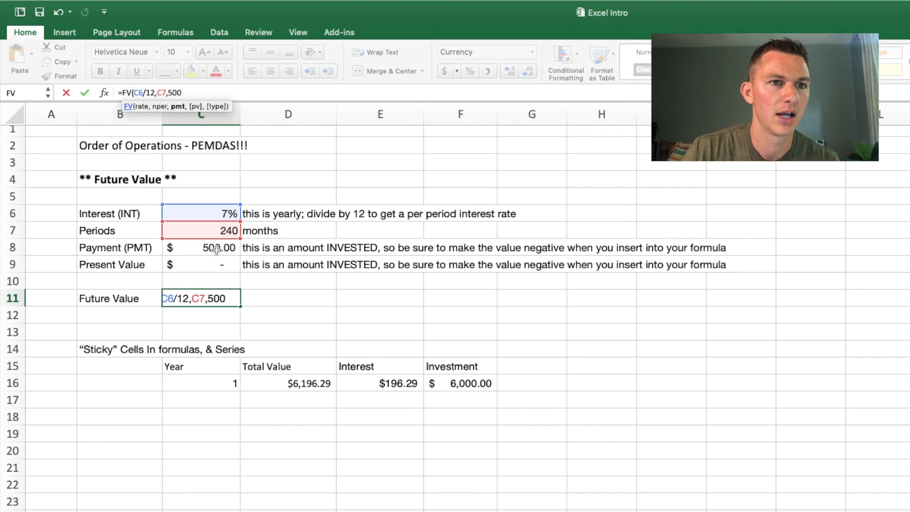
pyautogui.press('BackSpace')
pyautogui.press('BackSpace')
pyautogui.press('BackSpace')
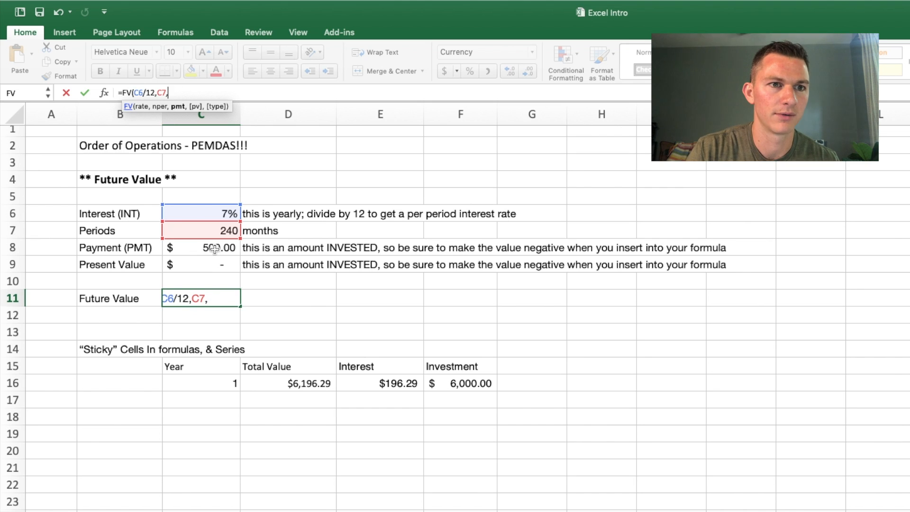
# Step: Complete the FV formula in C11 with C8 as the payment and C9 as the present value
pyautogui.click(215, 248)
pyautogui.write(',')
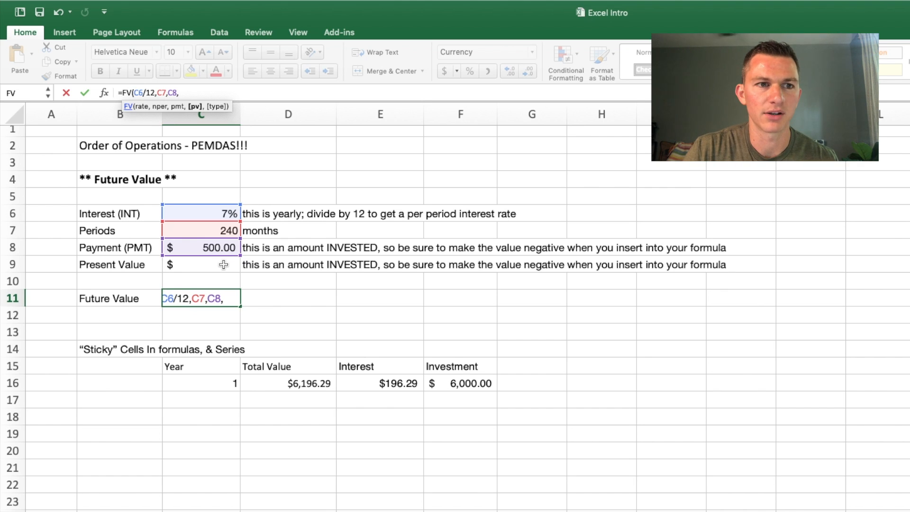
pyautogui.click(224, 264)
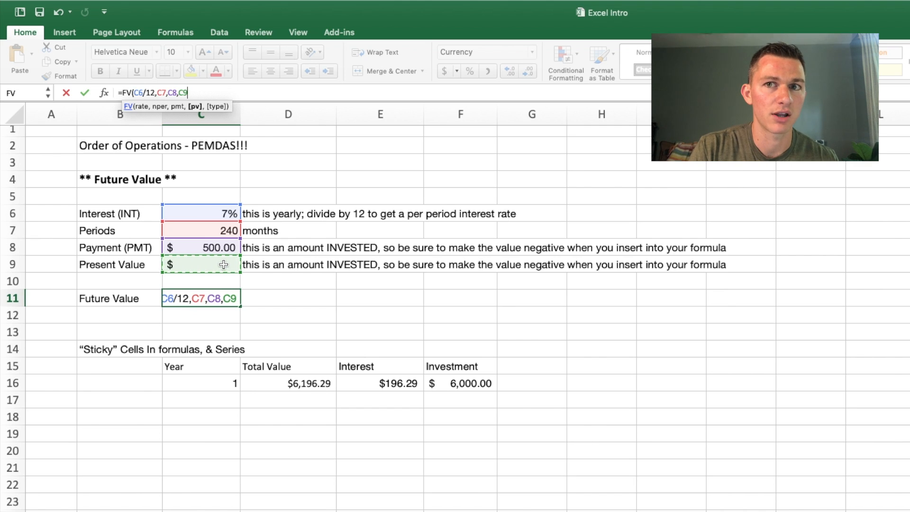
pyautogui.write(')')
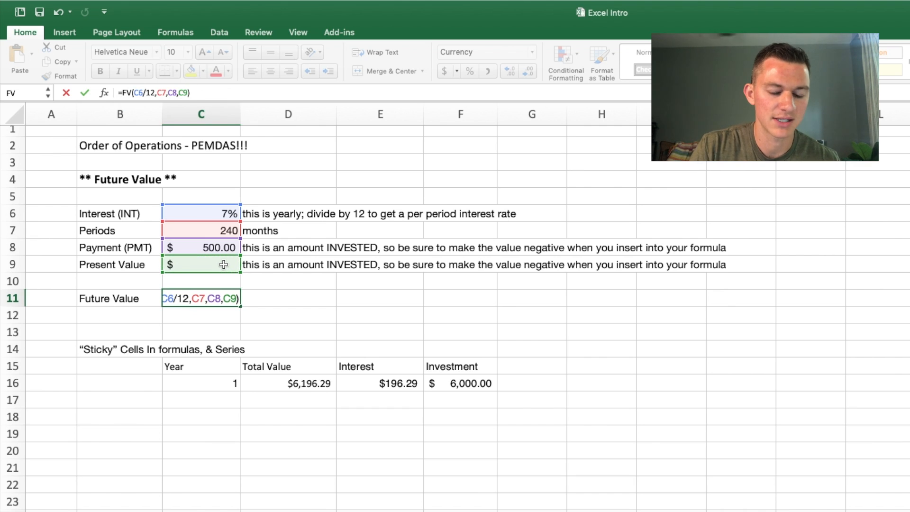
pyautogui.press('Return')
# Step: Make the C8 payment argument negative in the Future Value formula in C11, so it reads =FV(C6/12,C7,-C8,C9)
pyautogui.click(217, 297)
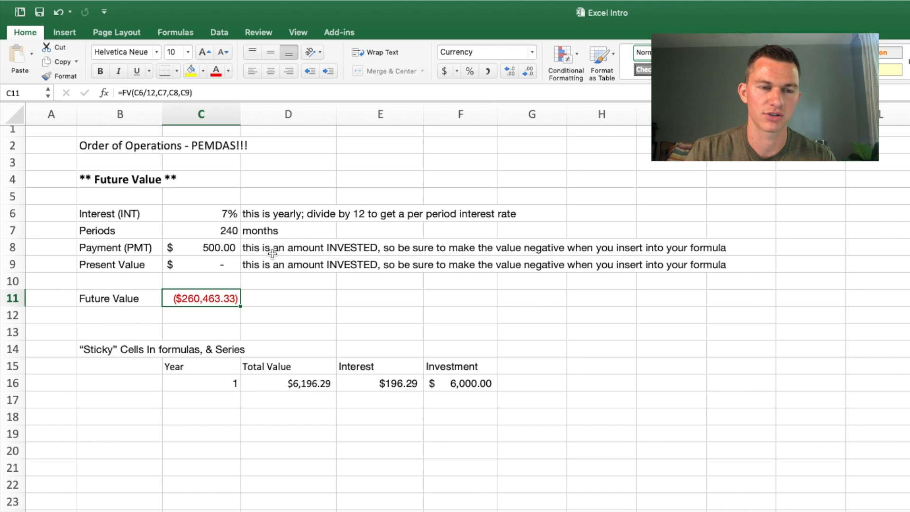
pyautogui.click(160, 93)
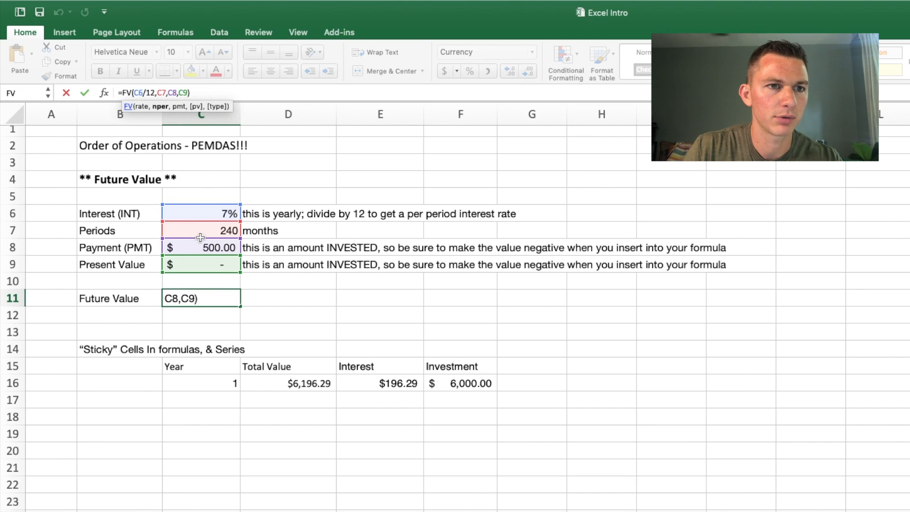
pyautogui.click(170, 92)
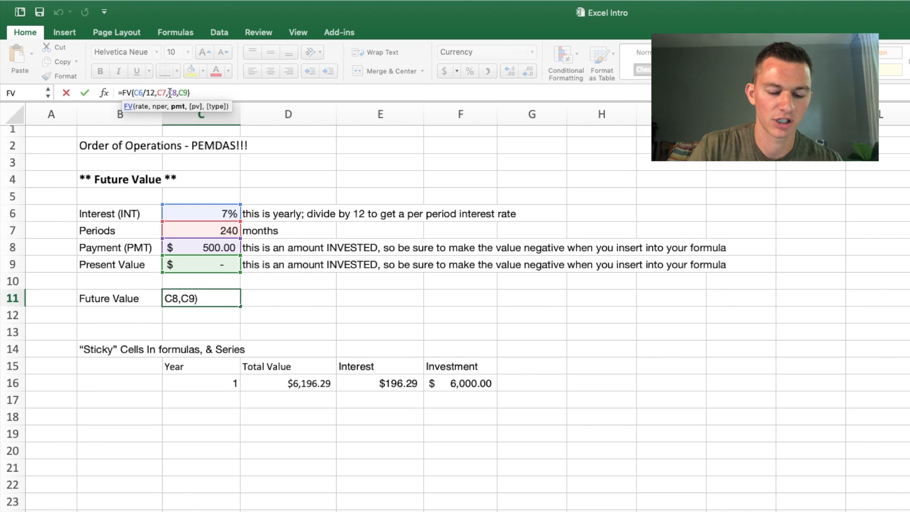
pyautogui.write('-')
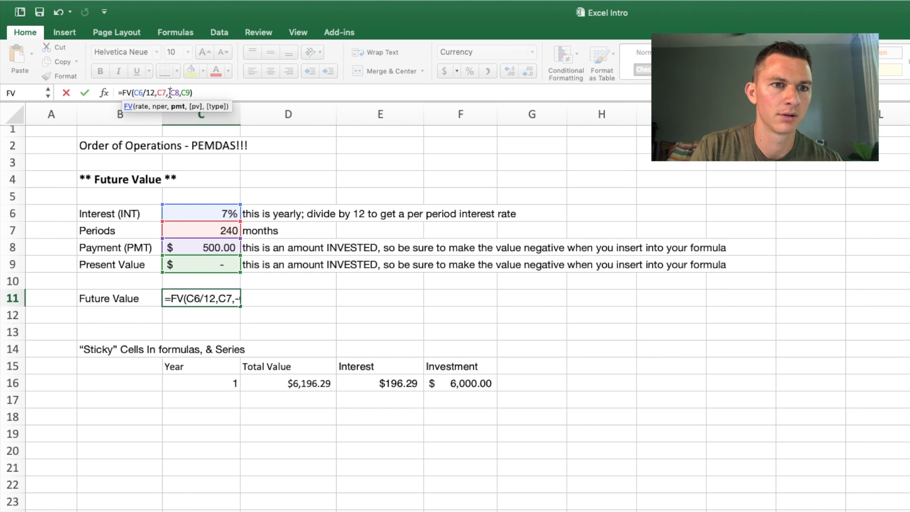
pyautogui.press('Return')
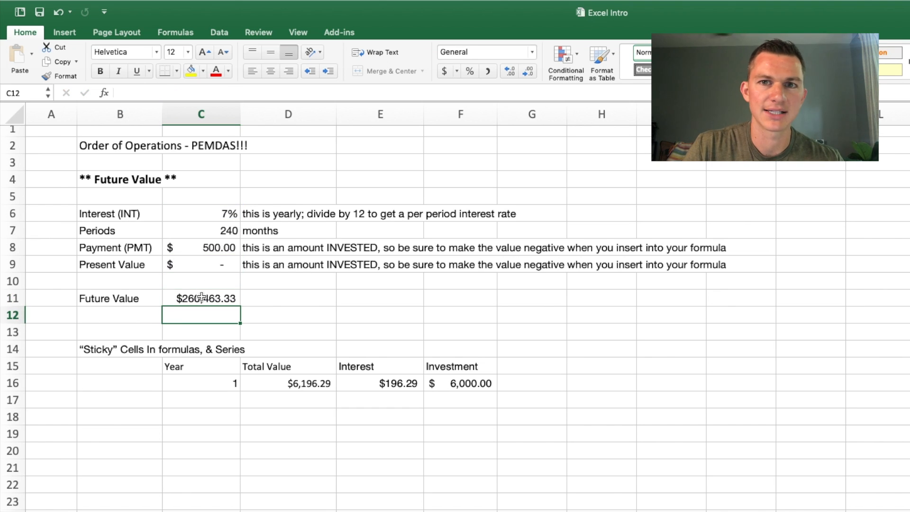
pyautogui.click(202, 298)
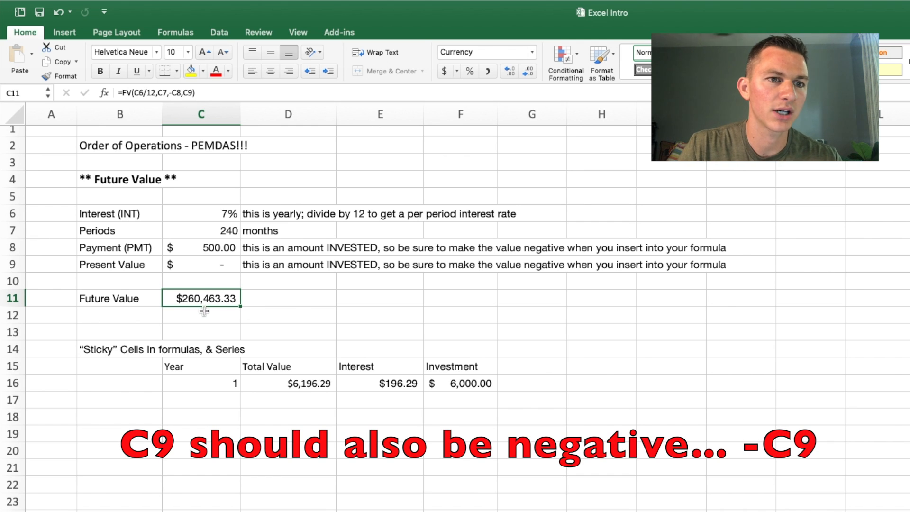
# Step: Calculate the total amount invested in D11, beside the future value, with the formula =500*20*12
pyautogui.click(259, 301)
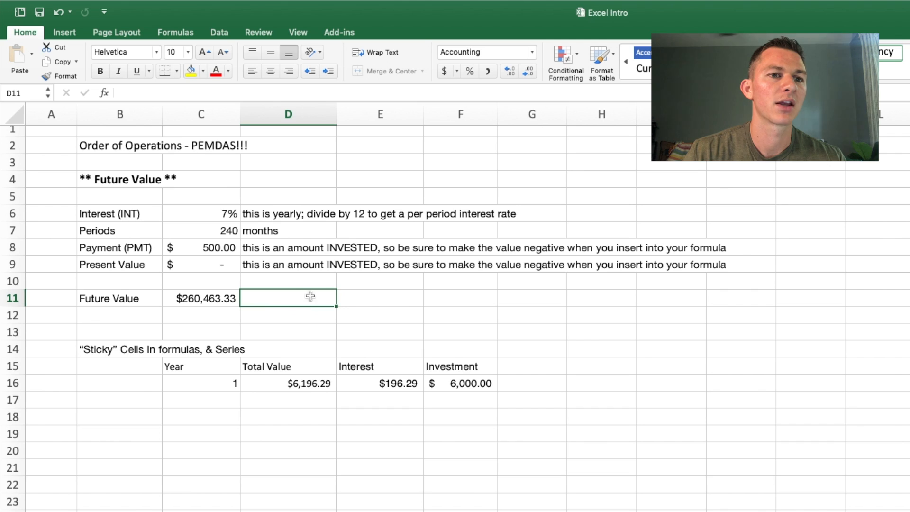
pyautogui.click(371, 300)
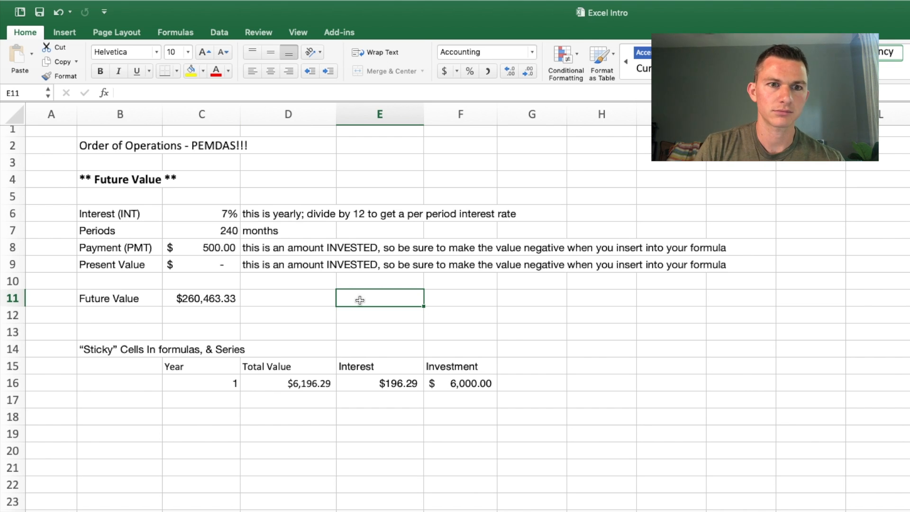
pyautogui.click(299, 299)
pyautogui.write('=')
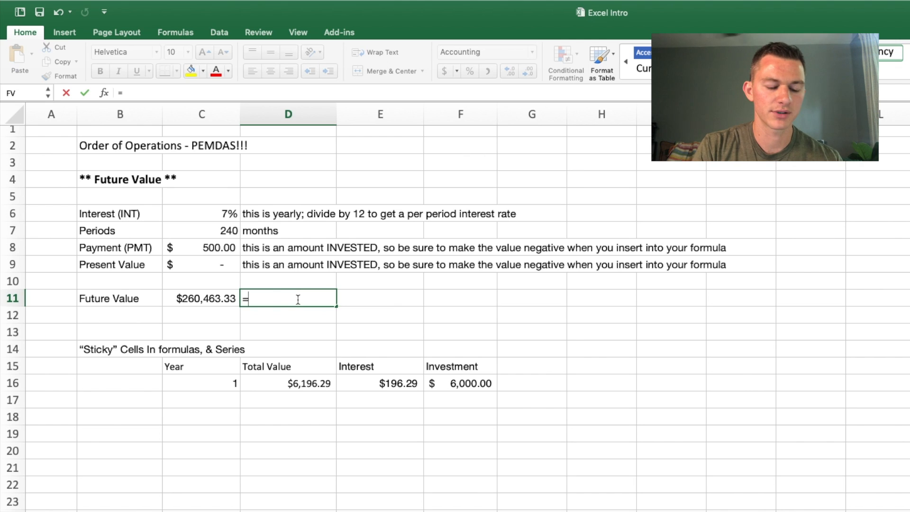
pyautogui.write('500')
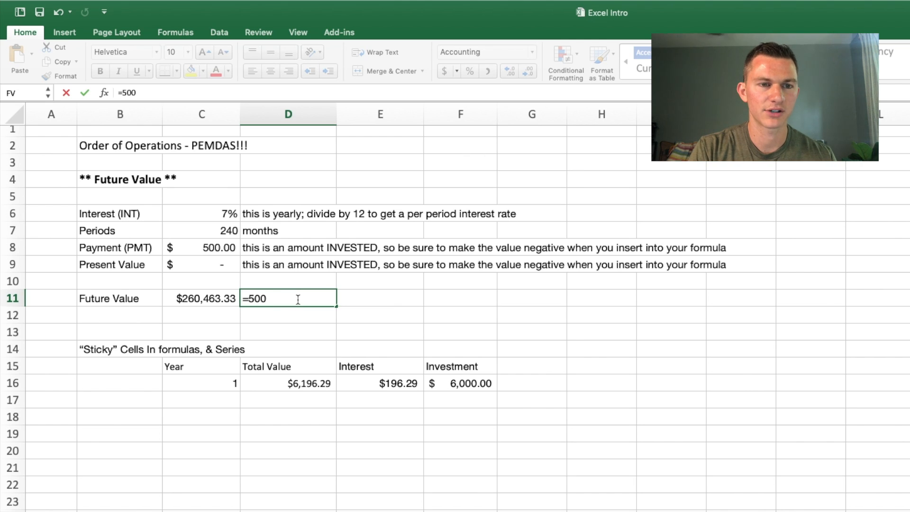
pyautogui.write('*20*12')
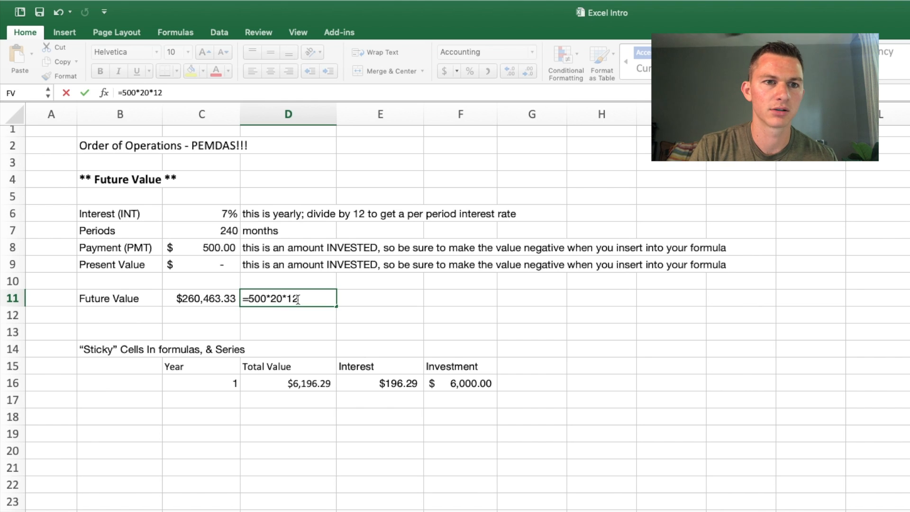
pyautogui.press('Return')
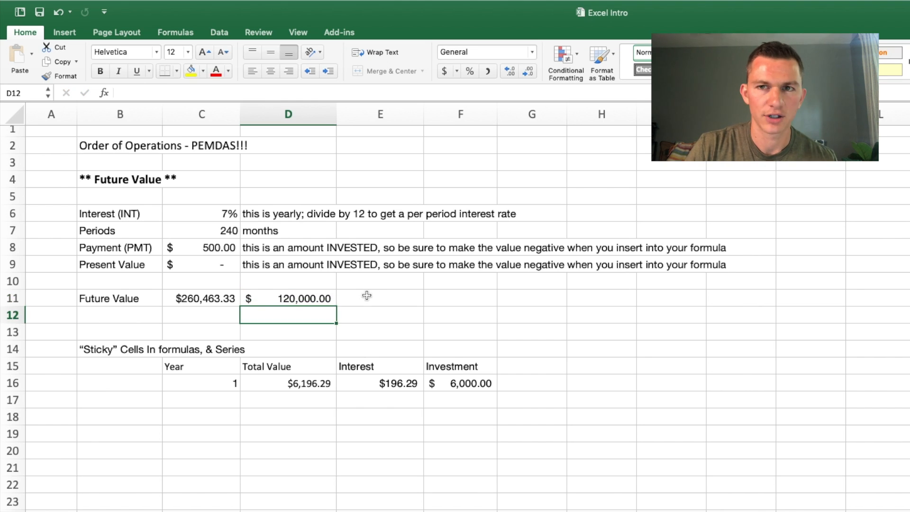
# Step: Calculate the interest earned in E11 by subtracting the invested total from the future value with =C11-D11
pyautogui.click(307, 298)
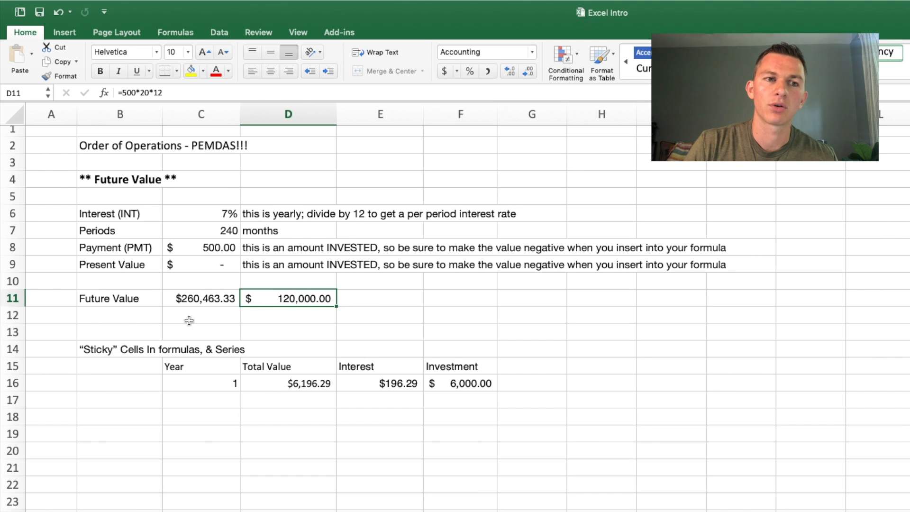
pyautogui.click(372, 300)
pyautogui.write('=')
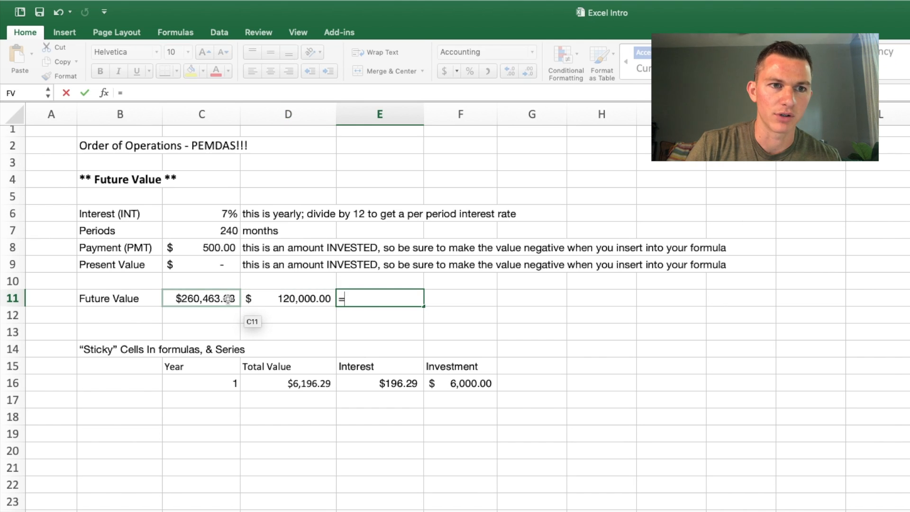
pyautogui.click(228, 299)
pyautogui.write('-')
pyautogui.click(292, 296)
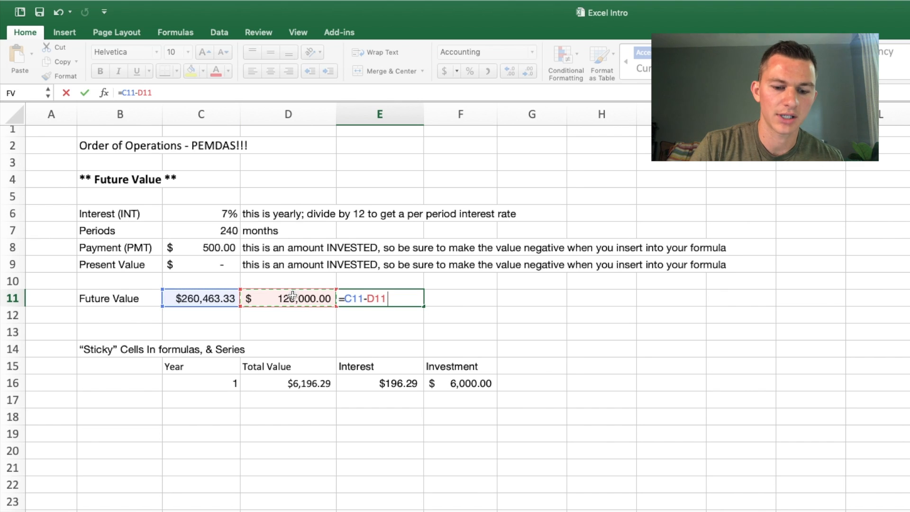
pyautogui.press('Return')
pyautogui.click(397, 295)
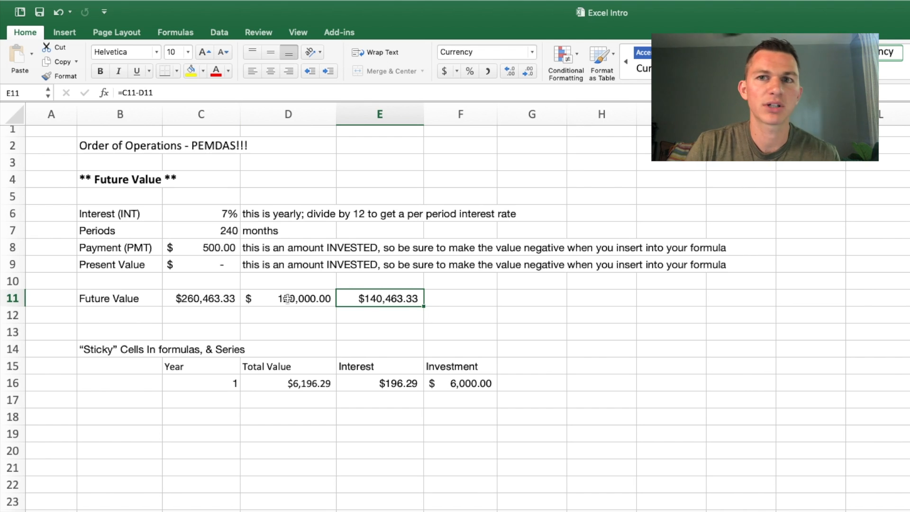
pyautogui.click(307, 297)
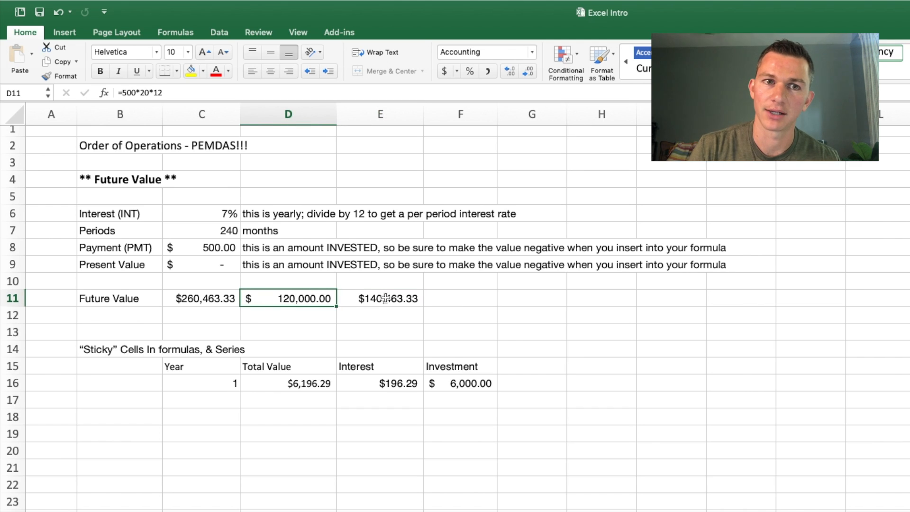
pyautogui.click(215, 298)
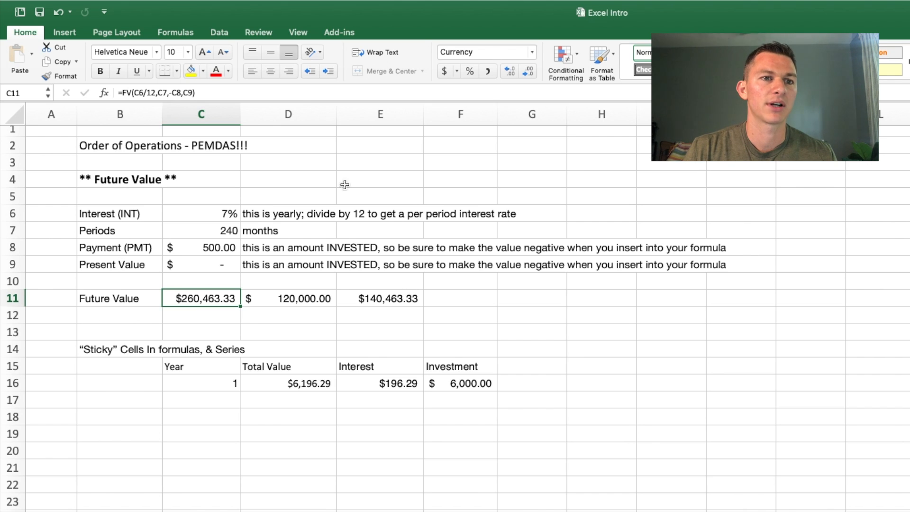
# Step: Try monthly payments of 600 and 700 in C8 to compare their effect on the future value
pyautogui.click(212, 248)
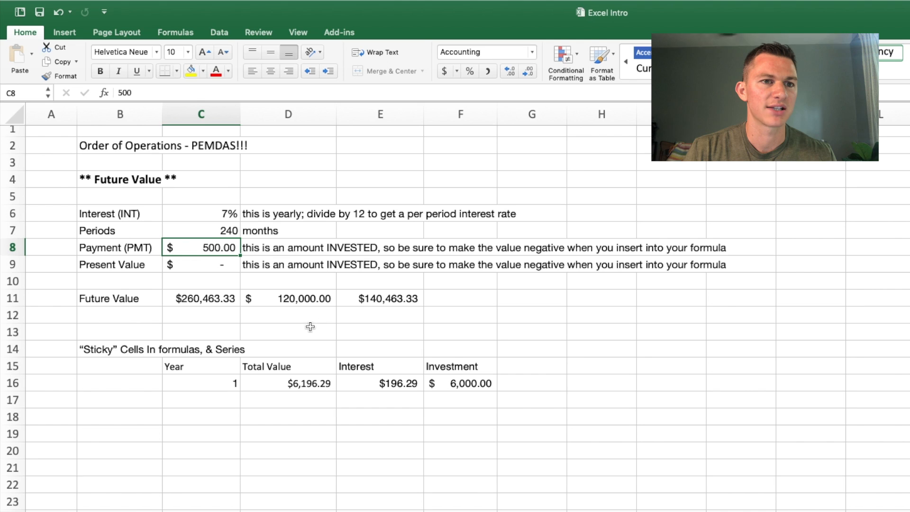
pyautogui.write('600')
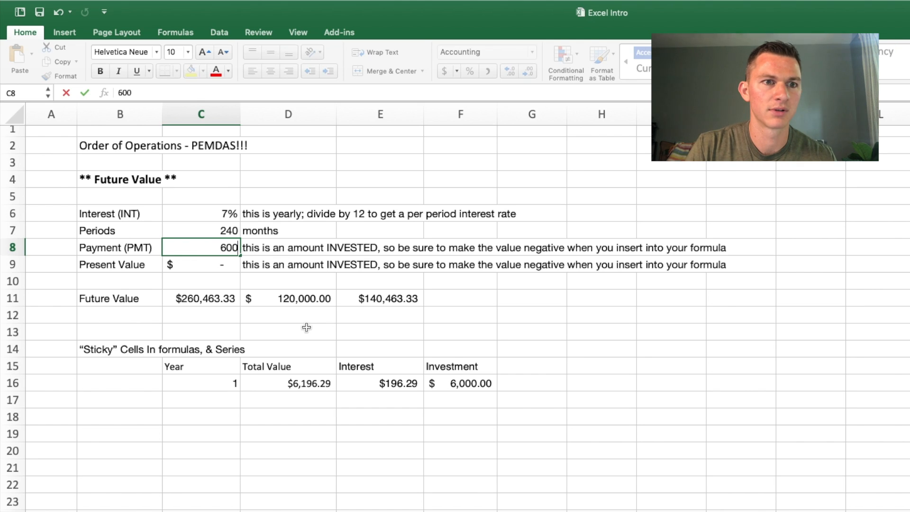
pyautogui.press('Return')
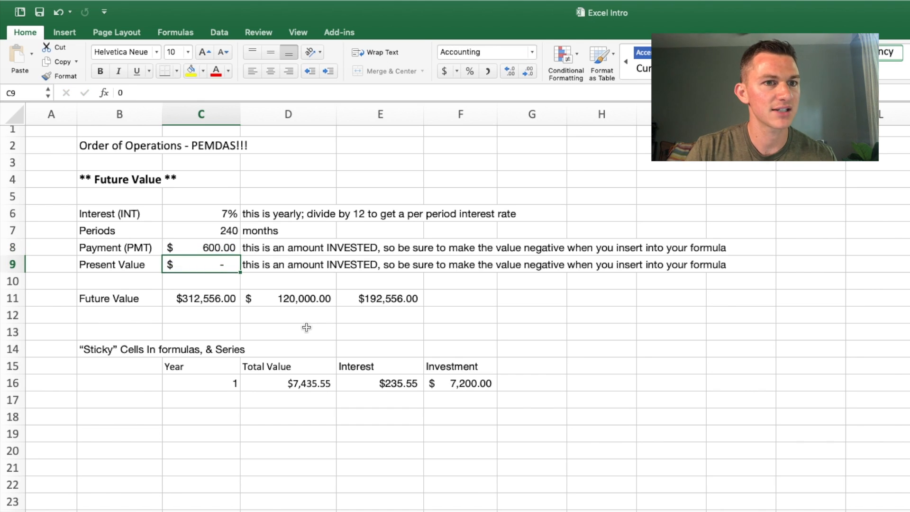
pyautogui.click(198, 300)
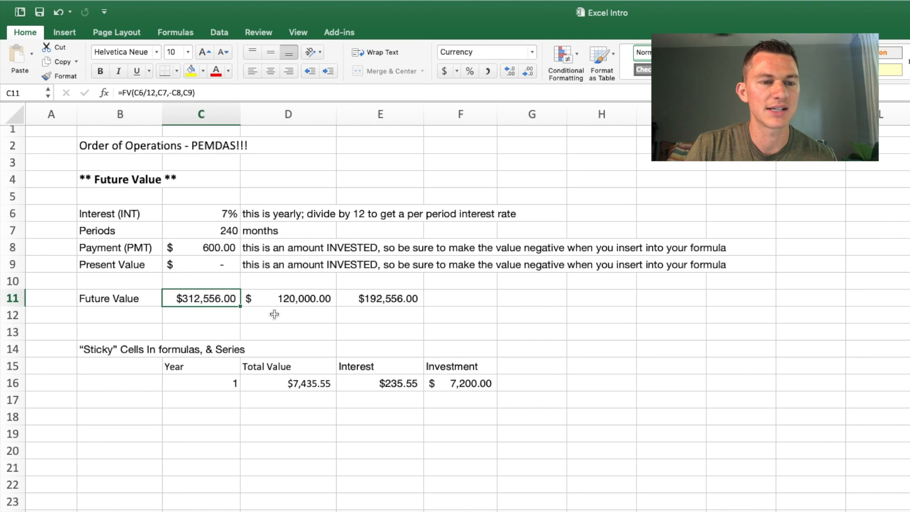
pyautogui.click(226, 247)
pyautogui.write('700')
pyautogui.press('Return')
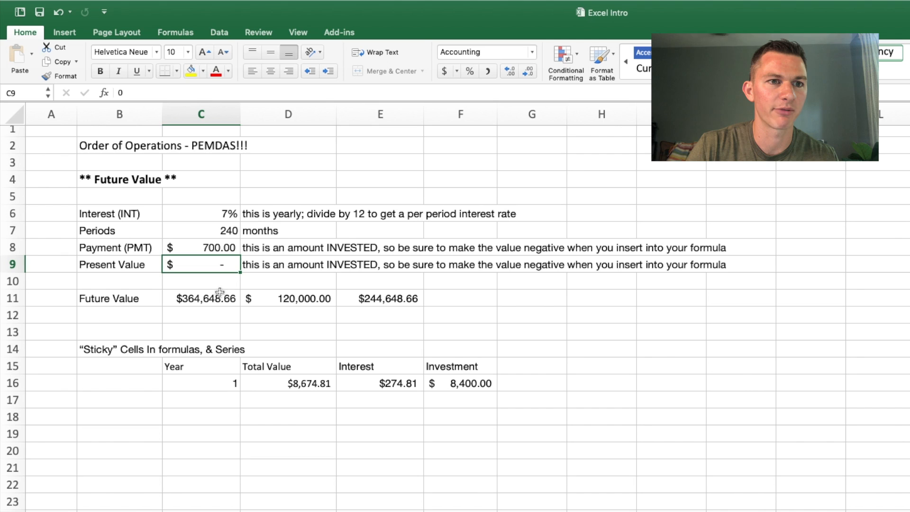
# Step: Try larger monthly payments of 1000 and 1500 in C8
pyautogui.click(214, 248)
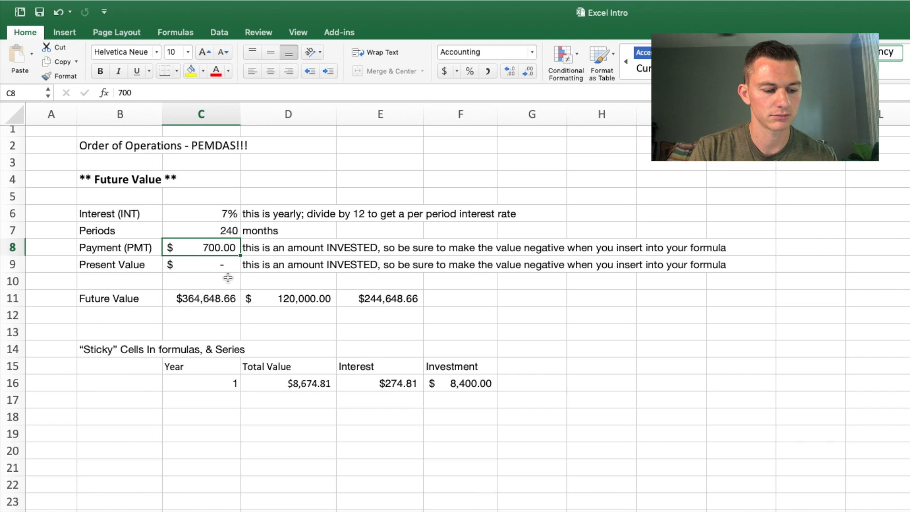
pyautogui.write('1000')
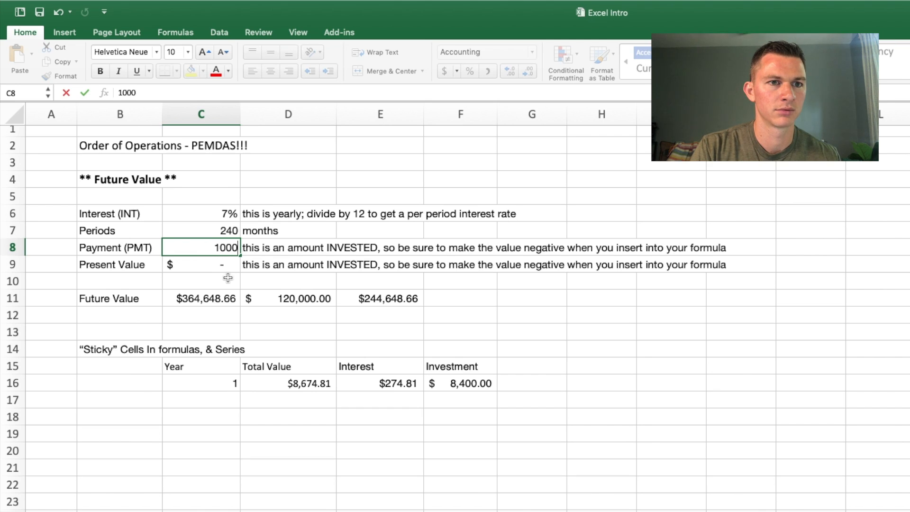
pyautogui.press('Return')
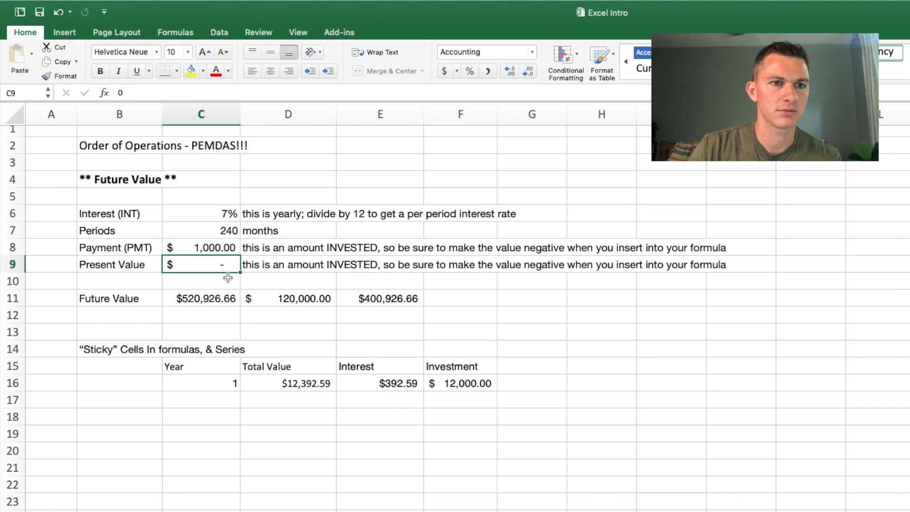
pyautogui.click(217, 247)
pyautogui.write('1500')
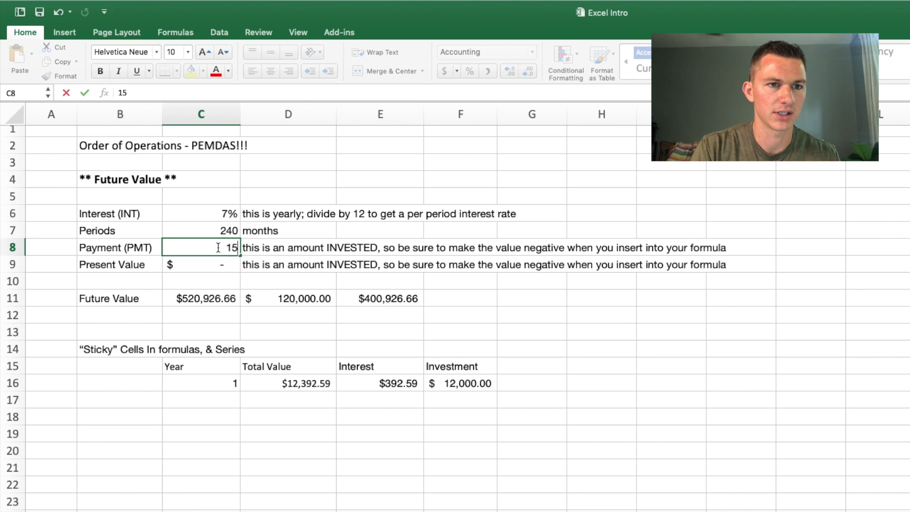
pyautogui.press('Return')
# Step: Set the monthly payment in C8 to 2000
pyautogui.click(217, 247)
pyautogui.write('2000')
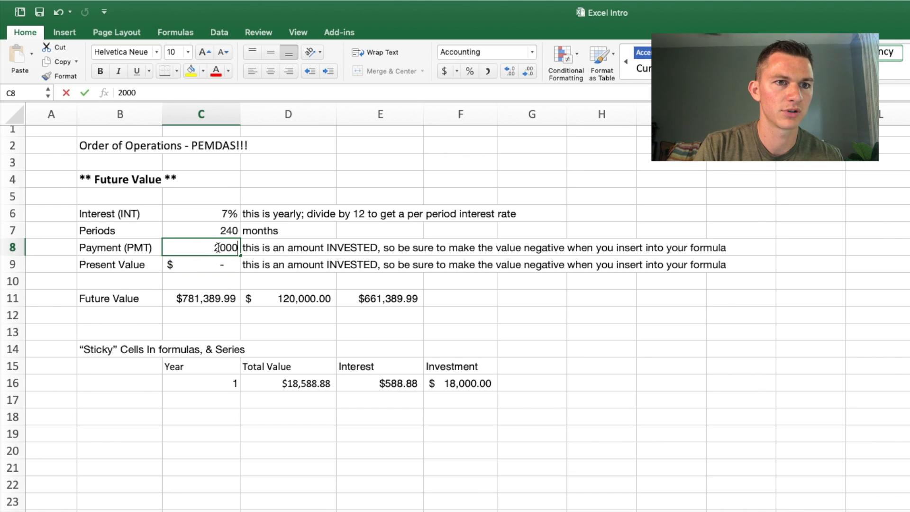
pyautogui.press('Return')
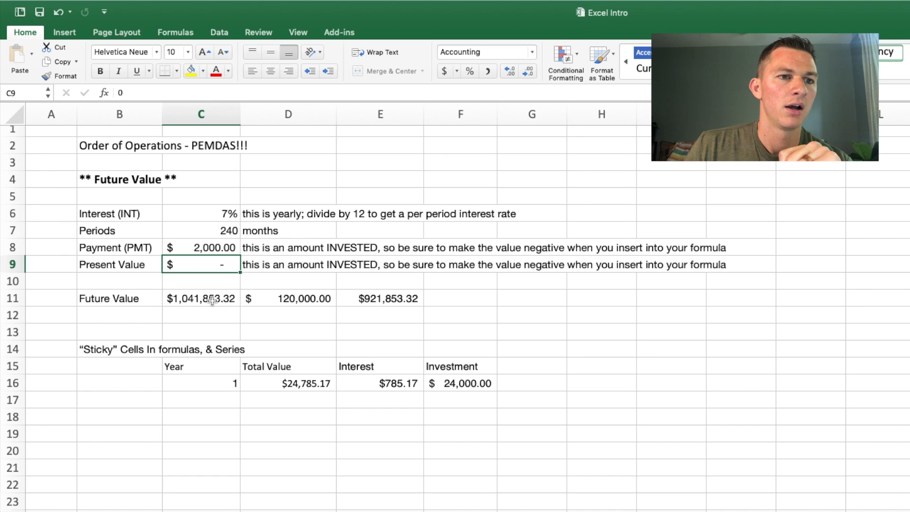
# Step: Examine the Year, Total Value, Interest and Investment columns of the "Sticky" Cells table, including the year 1 investment and interest cells
pyautogui.click(219, 316)
pyautogui.scroll(-2, 219, 320)
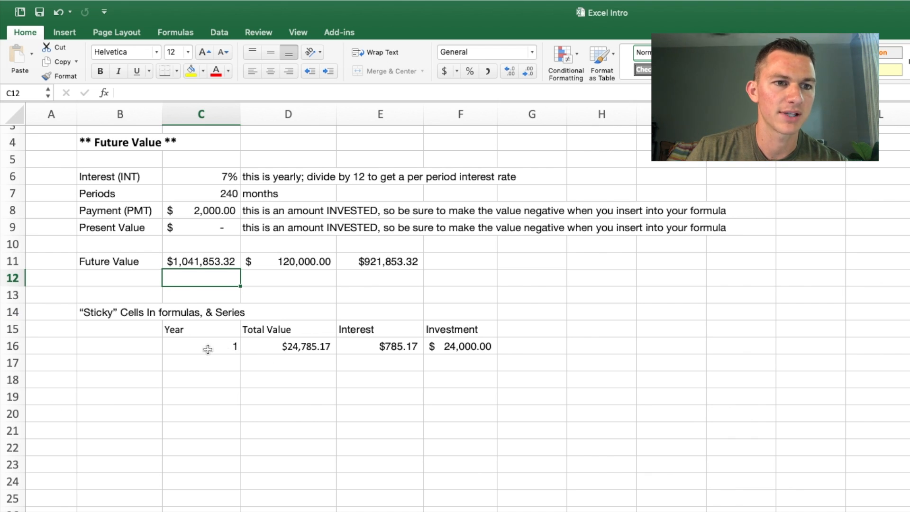
pyautogui.click(178, 330)
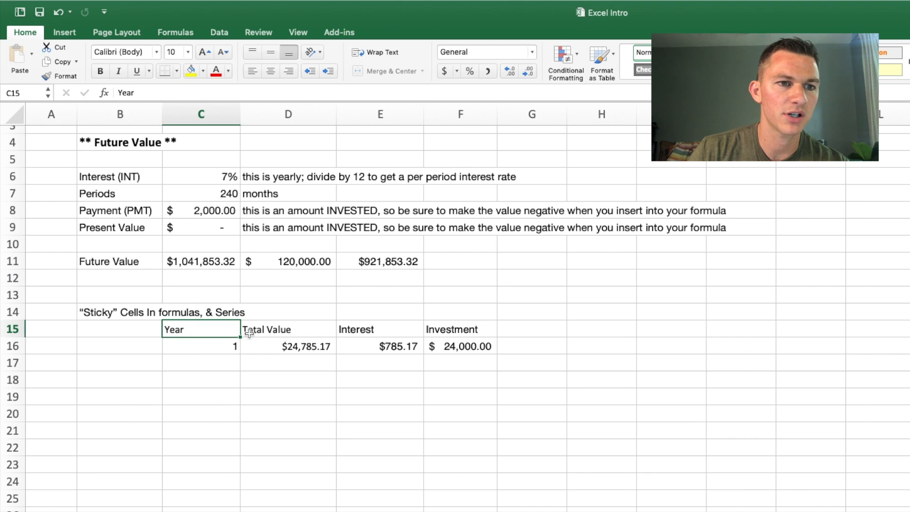
pyautogui.click(297, 332)
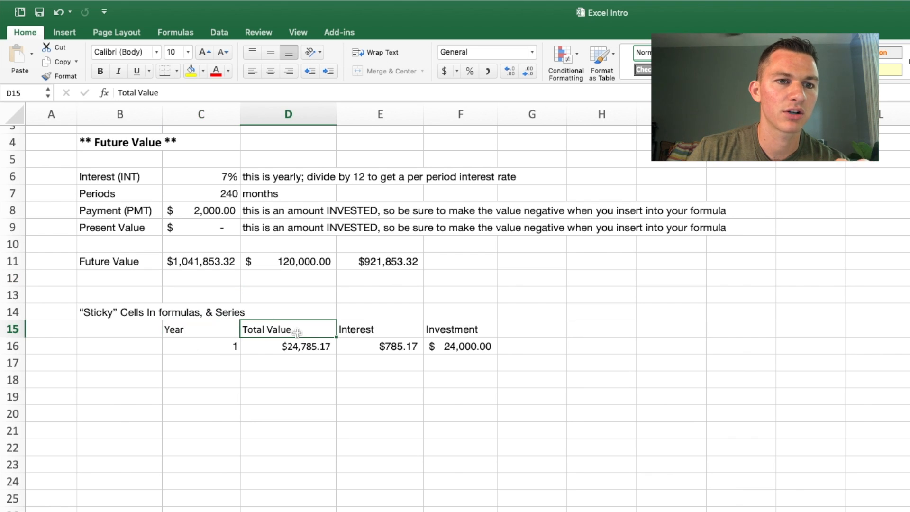
pyautogui.click(381, 329)
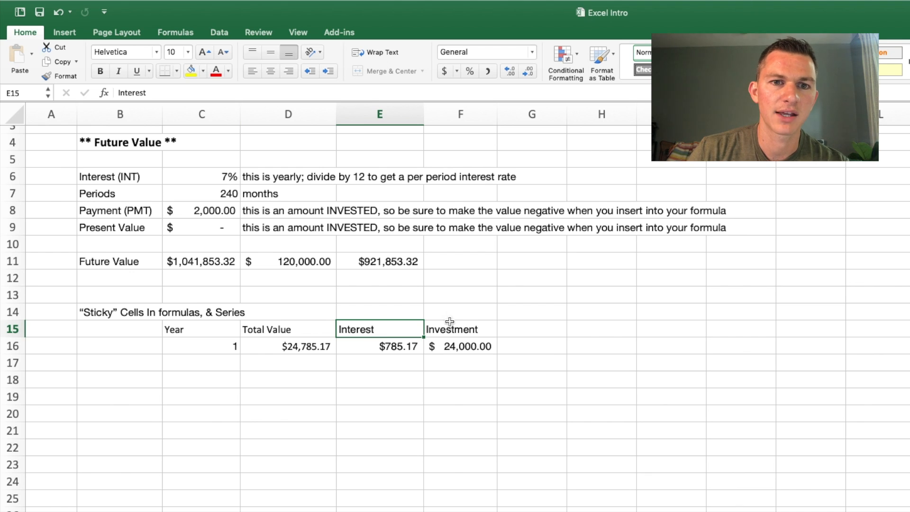
pyautogui.click(465, 327)
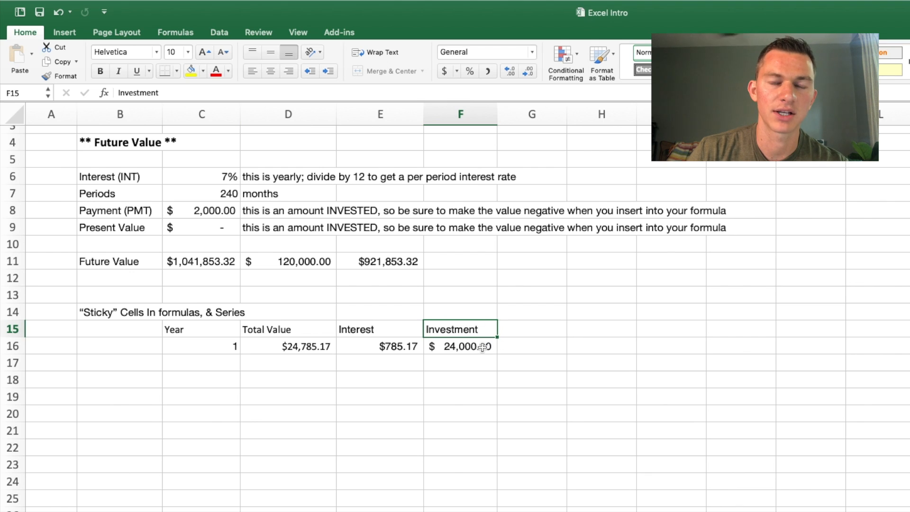
pyautogui.click(453, 339)
pyautogui.click(396, 345)
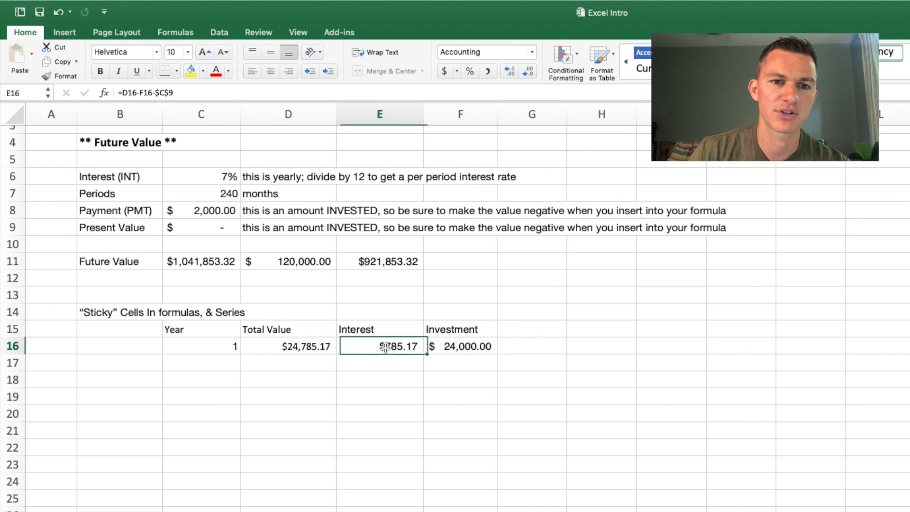
# Step: Set the monthly payment in C8 to 500
pyautogui.click(306, 346)
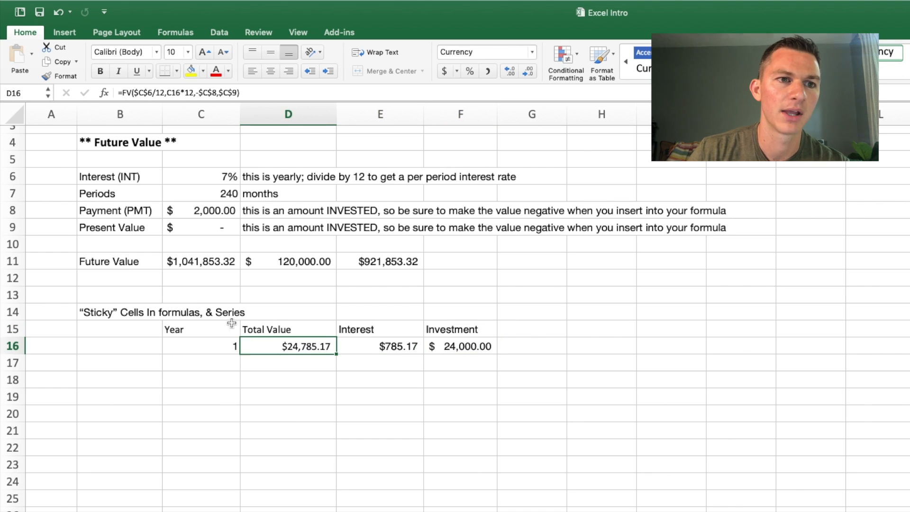
pyautogui.click(226, 217)
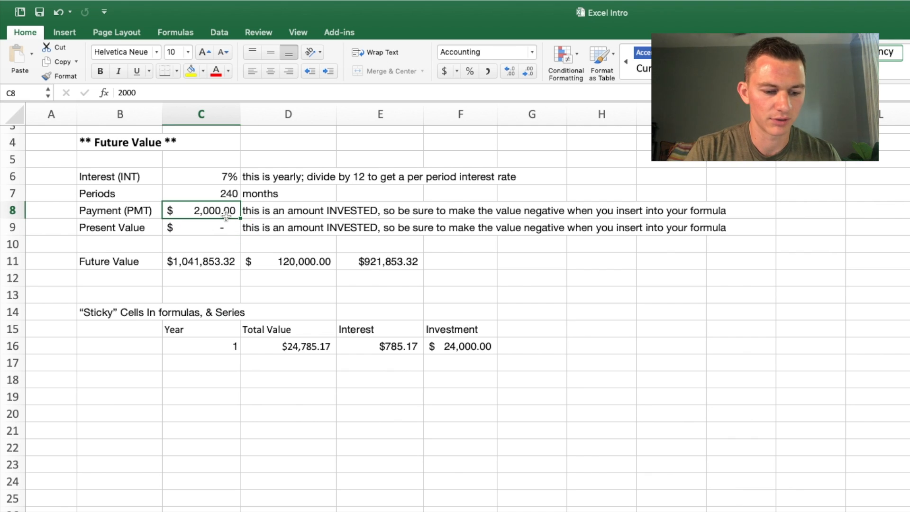
pyautogui.write('500')
pyautogui.press('Return')
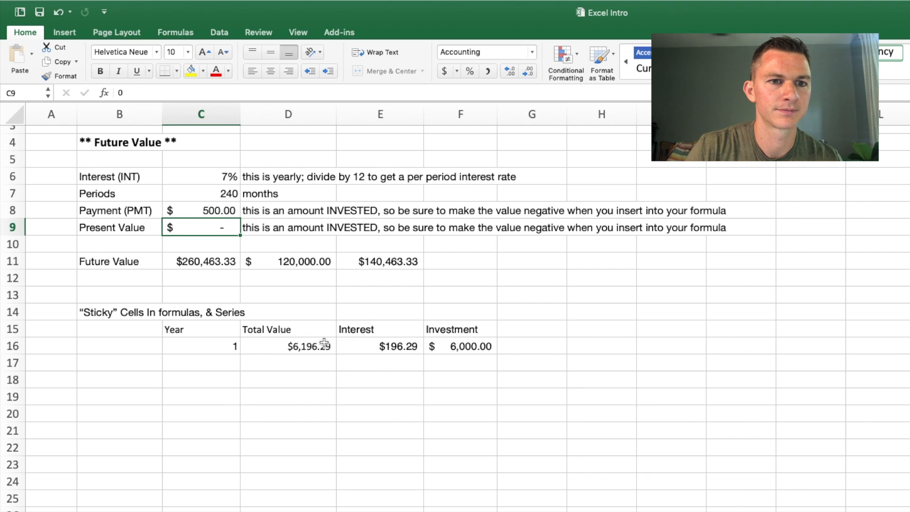
# Step: Clear the year 1 Total Value, Interest and Investment formulas in D16, E16 and F16
pyautogui.click(326, 344)
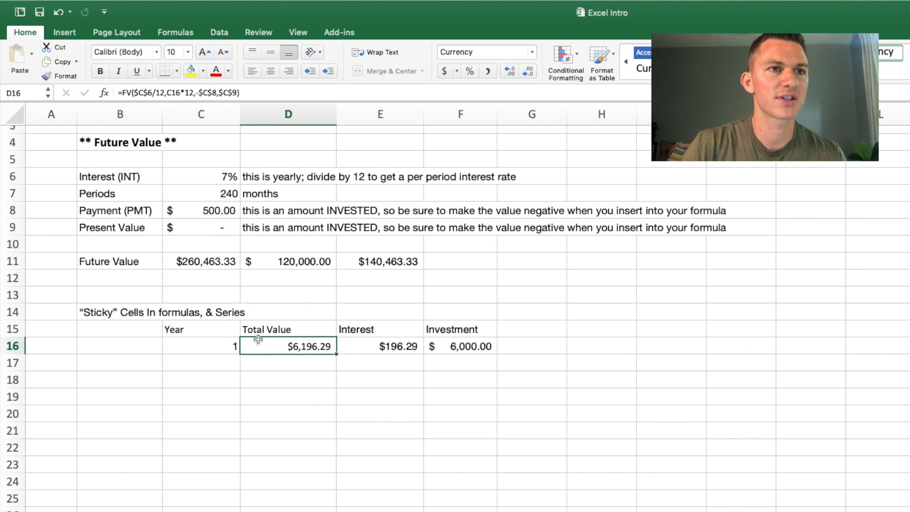
pyautogui.press('Delete')
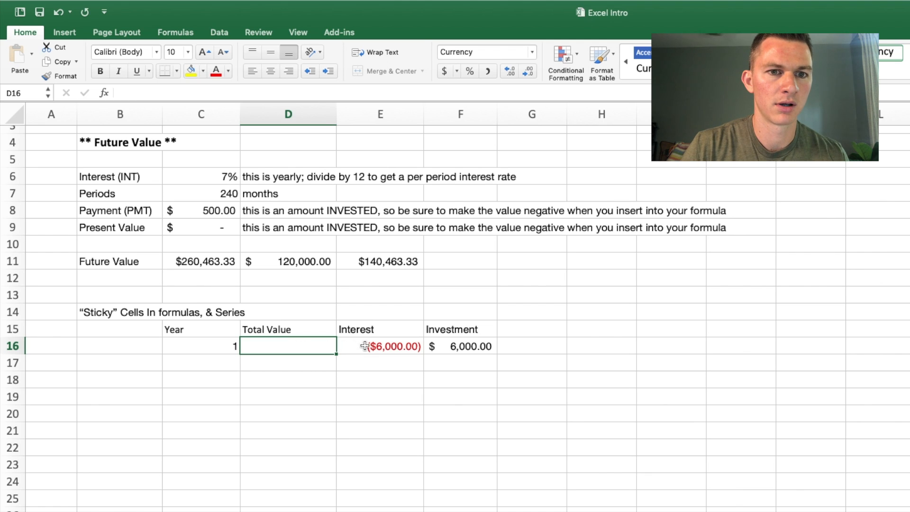
pyautogui.click(365, 346)
pyautogui.press('Delete')
pyautogui.click(450, 348)
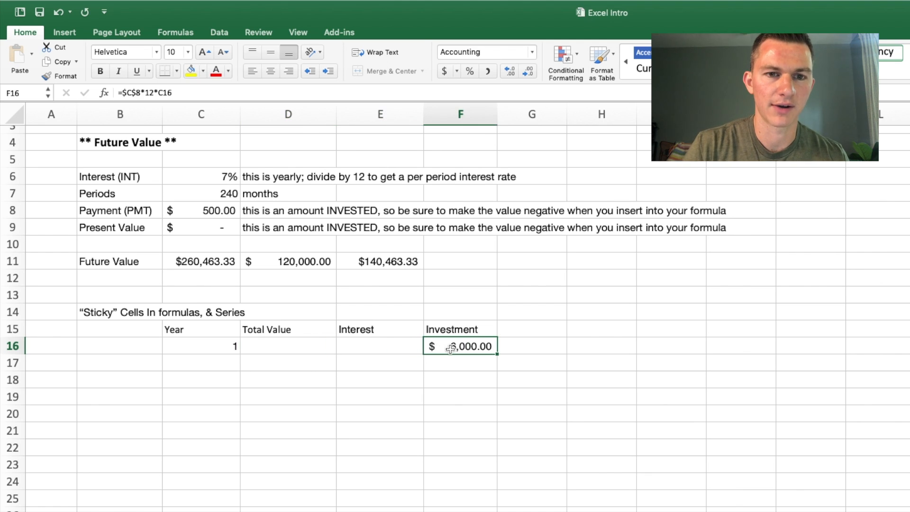
pyautogui.press('Delete')
pyautogui.click(288, 362)
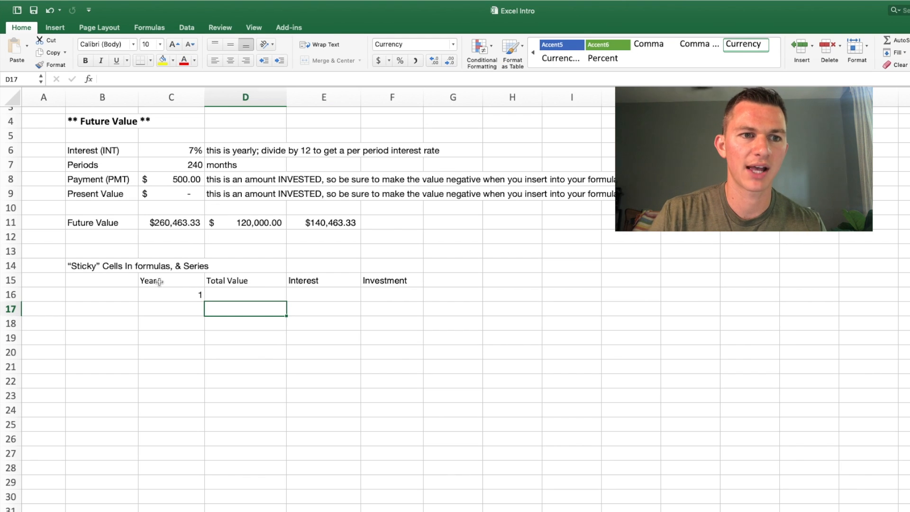
pyautogui.click(158, 282)
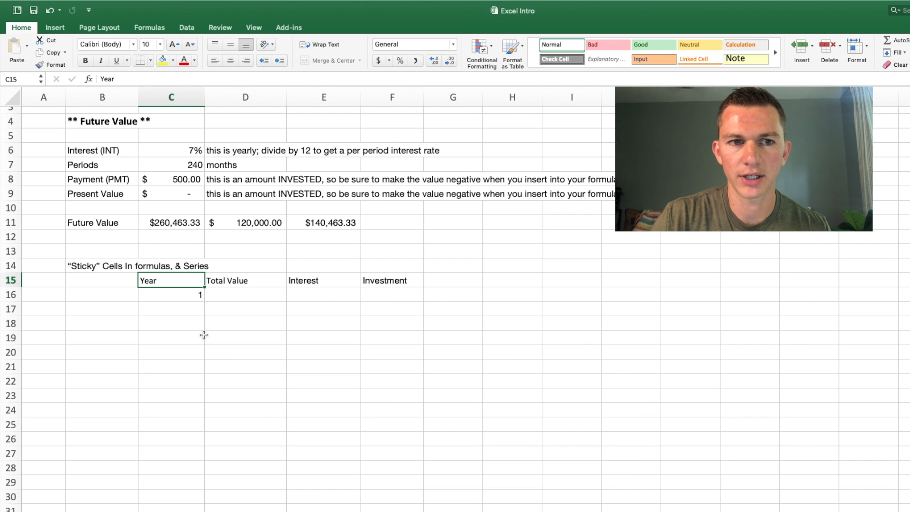
pyautogui.click(237, 280)
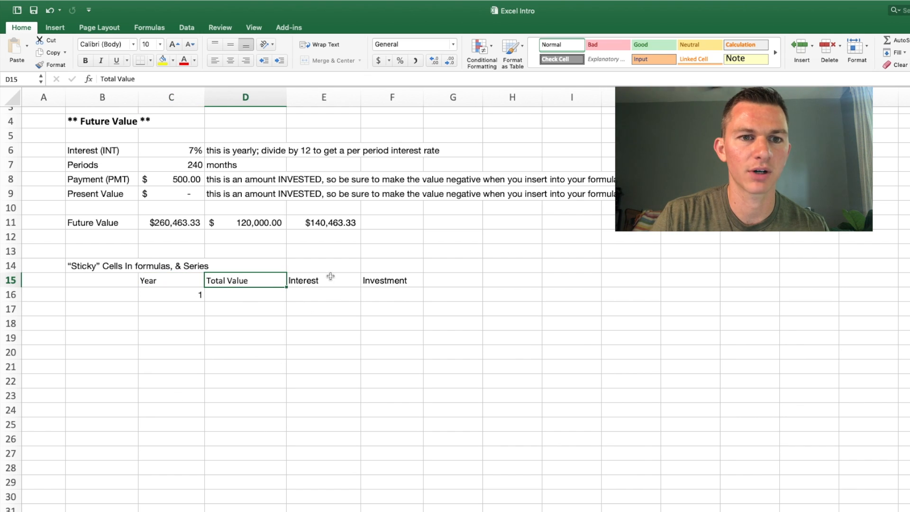
pyautogui.click(331, 276)
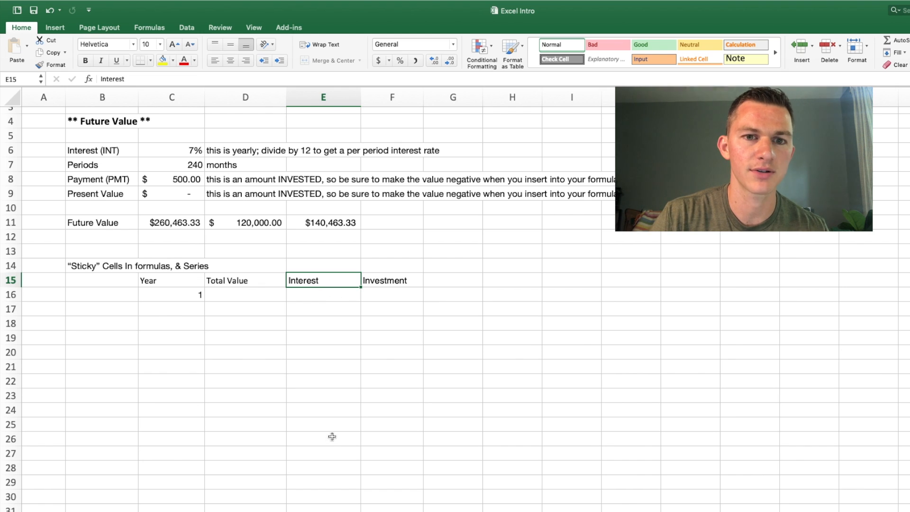
pyautogui.click(400, 280)
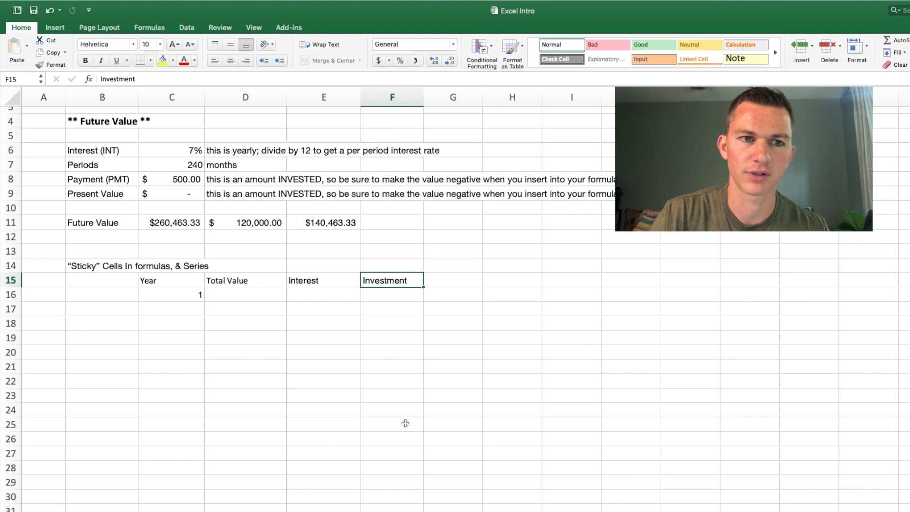
# Step: Enter years 2, 3 and 4 individually in C17:C19 below year 1
pyautogui.click(178, 296)
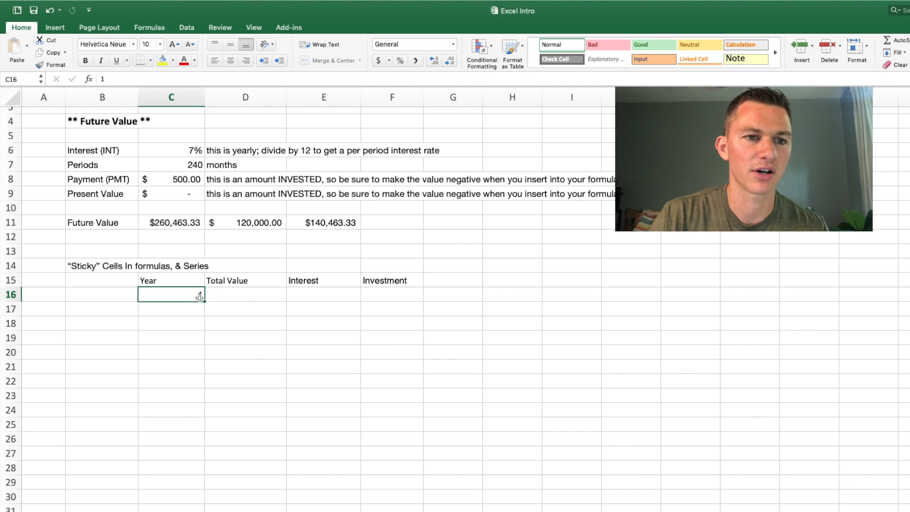
pyautogui.click(189, 309)
pyautogui.write('2')
pyautogui.press('Return')
pyautogui.write('3')
pyautogui.press('Return')
pyautogui.write('4')
pyautogui.press('Return')
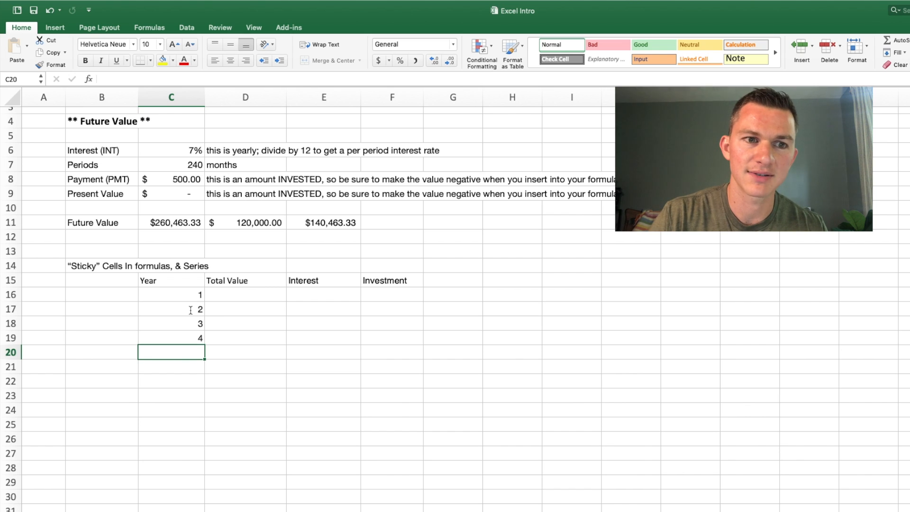
# Step: Clear the individually entered years from C17:C19, leaving only year 1 in C16
pyautogui.click(187, 335)
pyautogui.press('Delete')
pyautogui.press('Up')
pyautogui.press('Delete')
pyautogui.press('Up')
pyautogui.press('Delete')
pyautogui.press('Up')
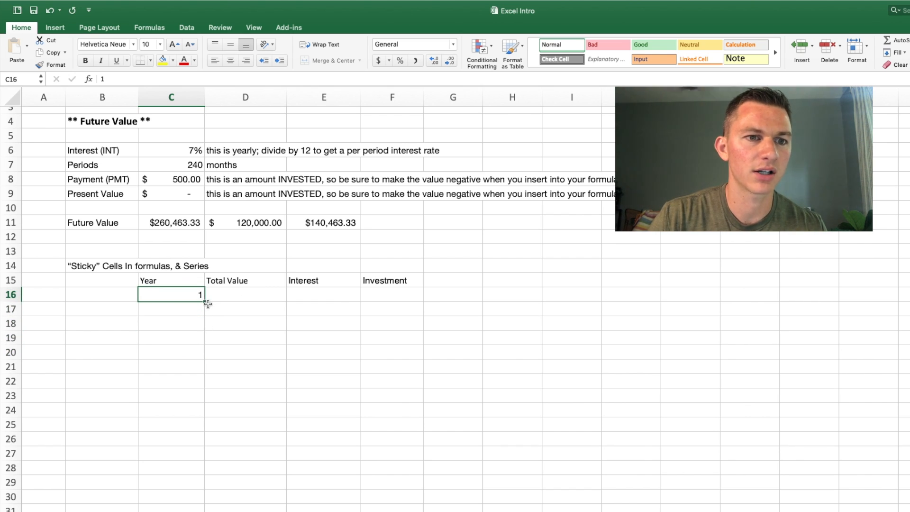
# Step: Auto-fill the Year column from C16 through C31 using Fill Series to number the years 1 to 16
pyautogui.scroll(-5, 218, 305)
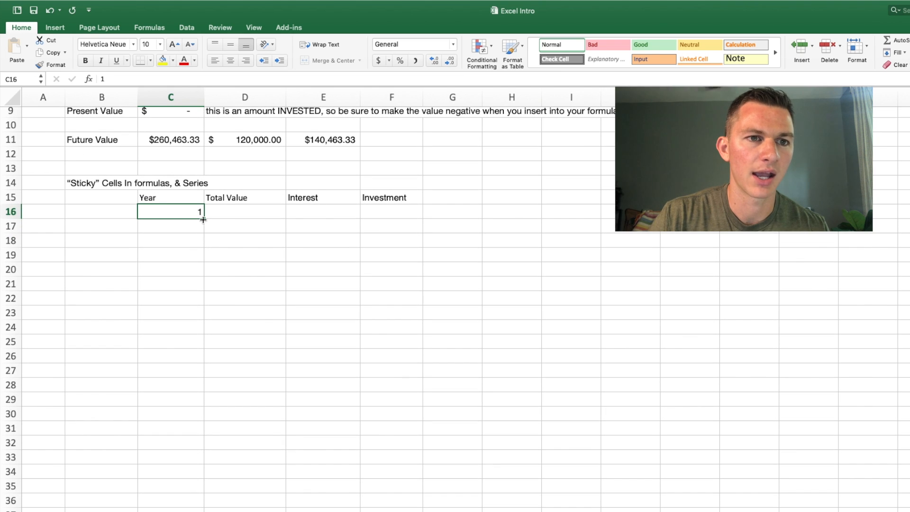
pyautogui.moveTo(203, 218); pyautogui.dragTo(191, 441)
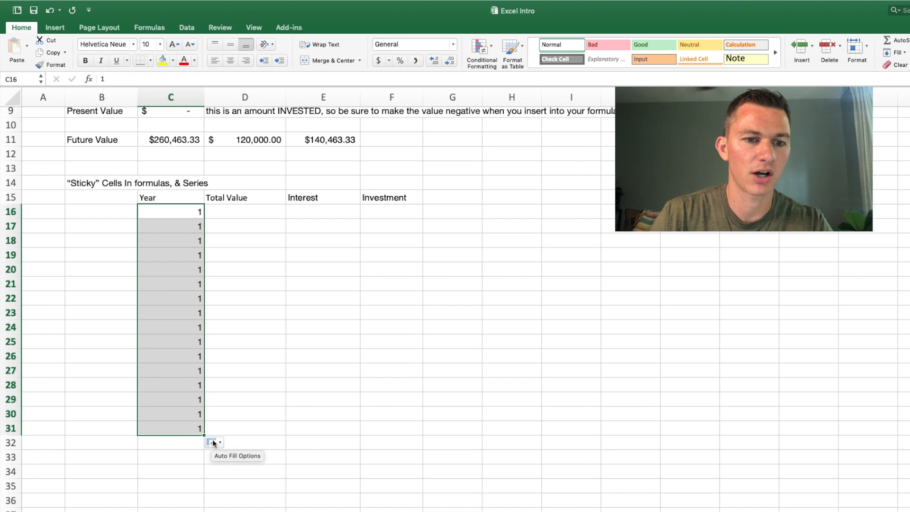
pyautogui.click(212, 443)
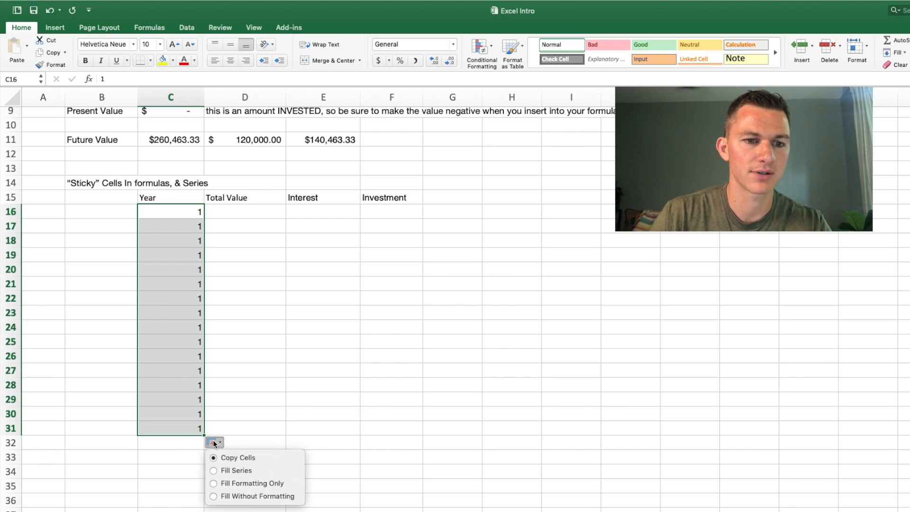
pyautogui.click(225, 471)
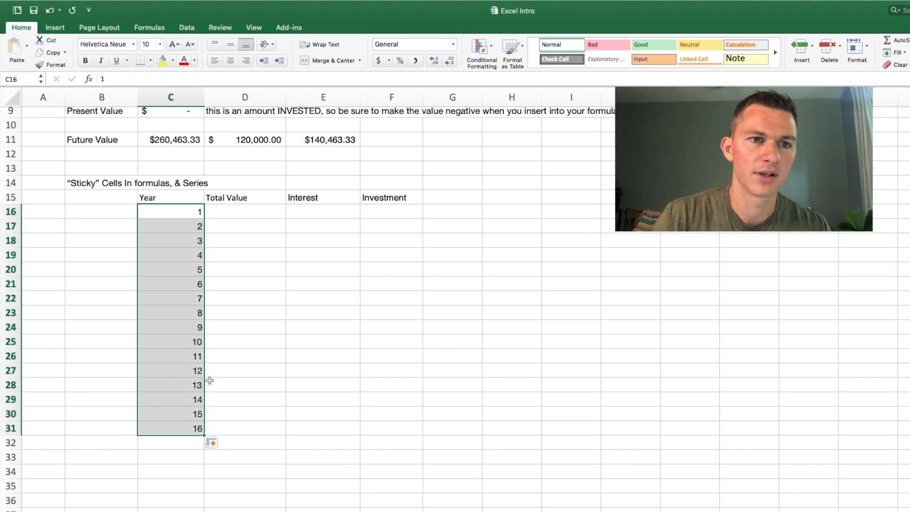
# Step: Extend the year series from C31 through C34 with Fill Series so it runs to year 19
pyautogui.click(199, 429)
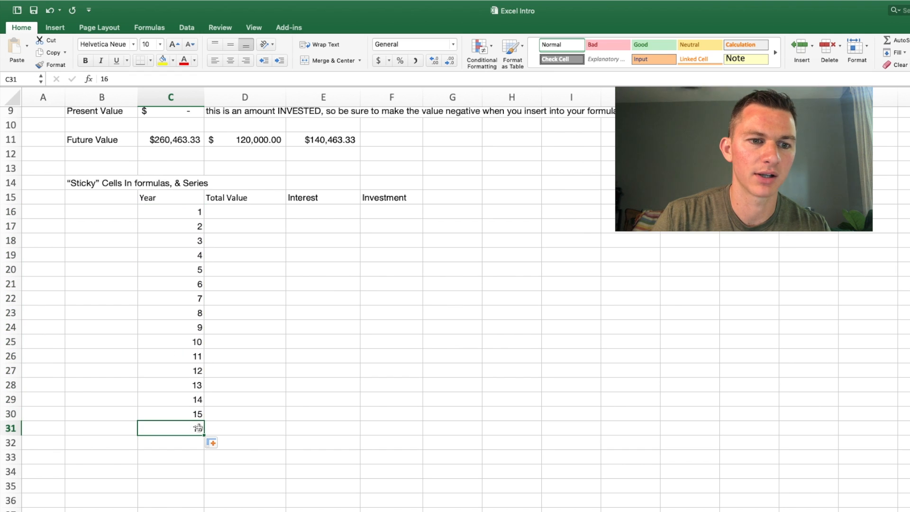
pyautogui.moveTo(204, 435); pyautogui.dragTo(199, 473)
pyautogui.click(211, 486)
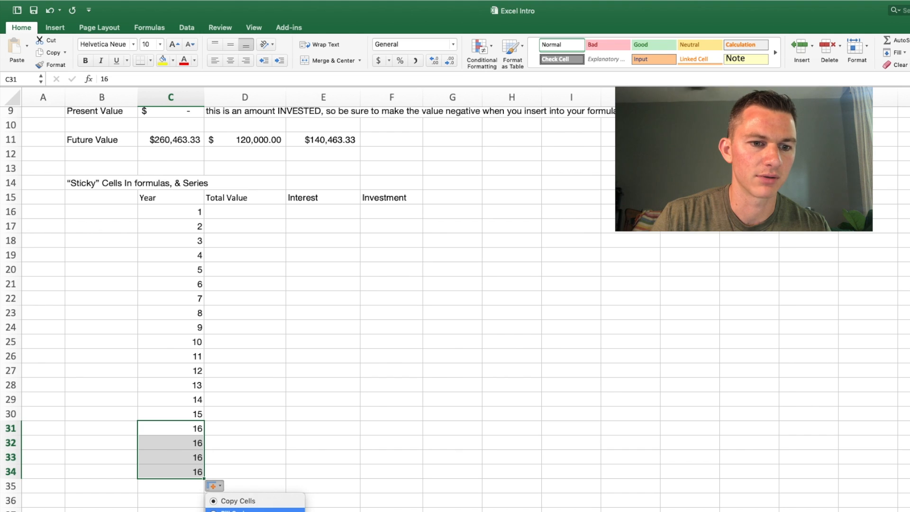
pyautogui.click(233, 508)
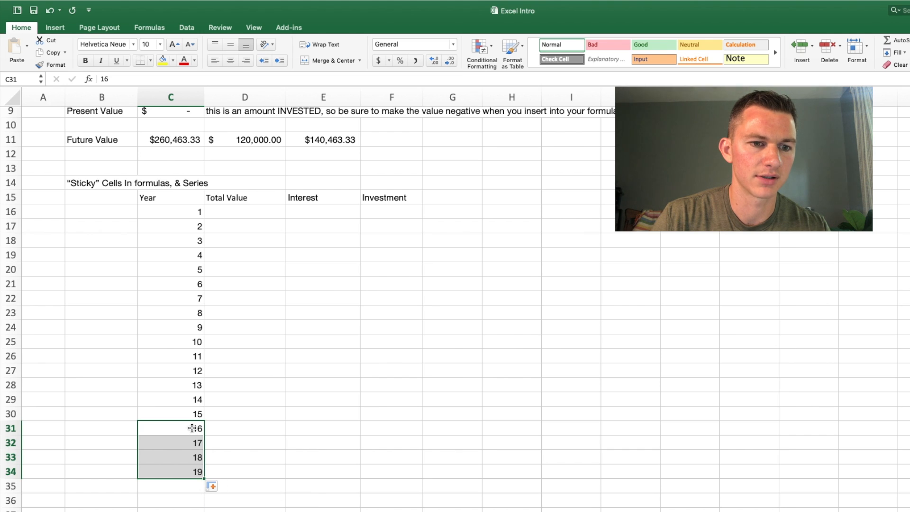
# Step: Enter year 20 in C35 to complete the Year column
pyautogui.click(198, 485)
pyautogui.write('20-')
pyautogui.press('Return')
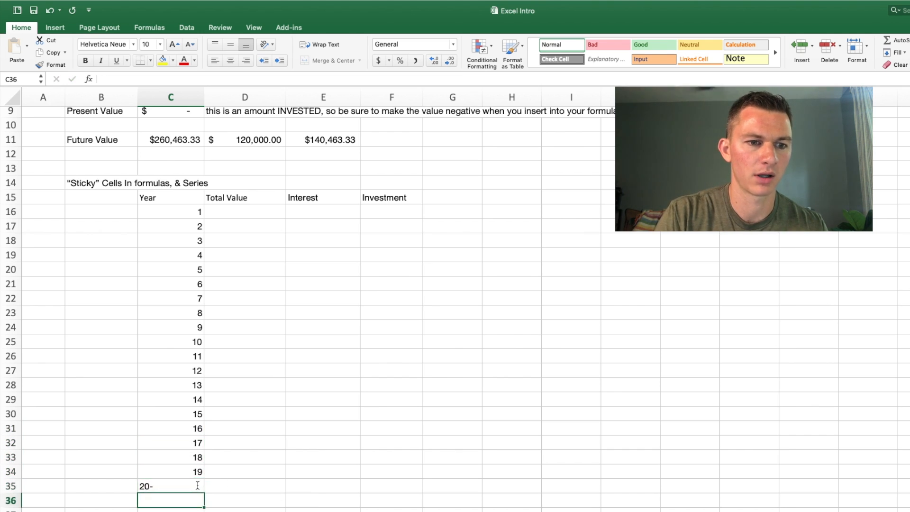
pyautogui.click(198, 485)
pyautogui.write('20')
pyautogui.press('Return')
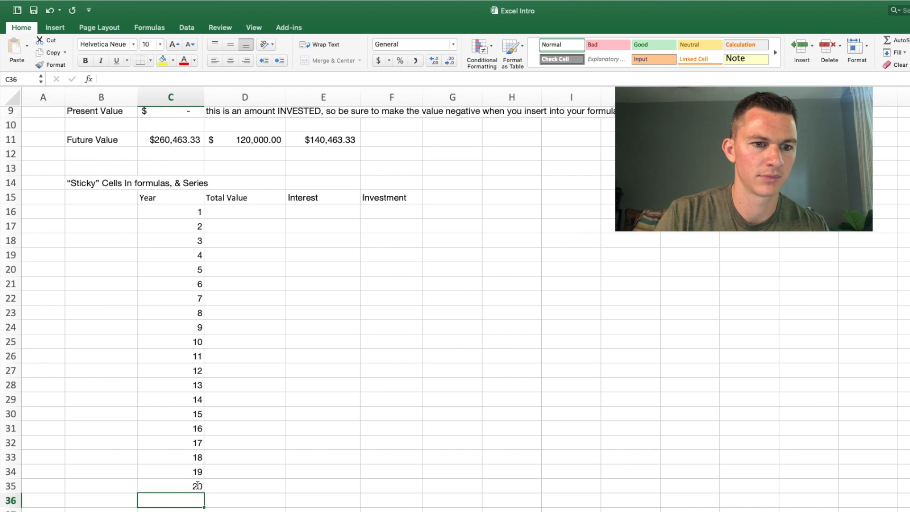
# Step: Start an FV formula in D16 with the monthly rate C6/12 and the number of periods C16*12
pyautogui.click(267, 212)
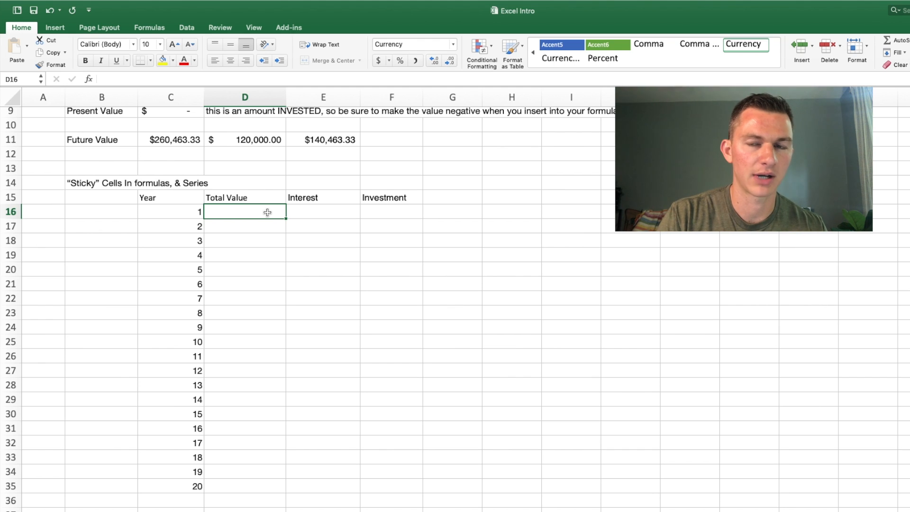
pyautogui.write('=F')
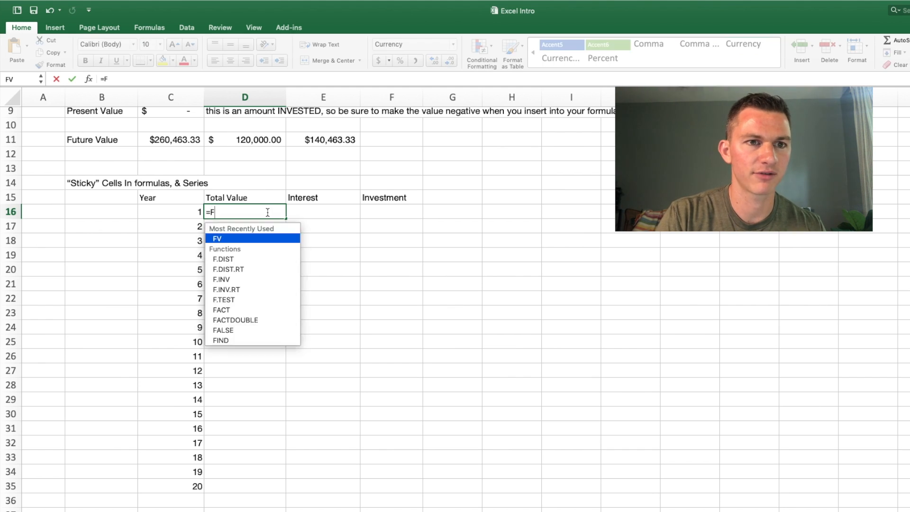
pyautogui.write('V(')
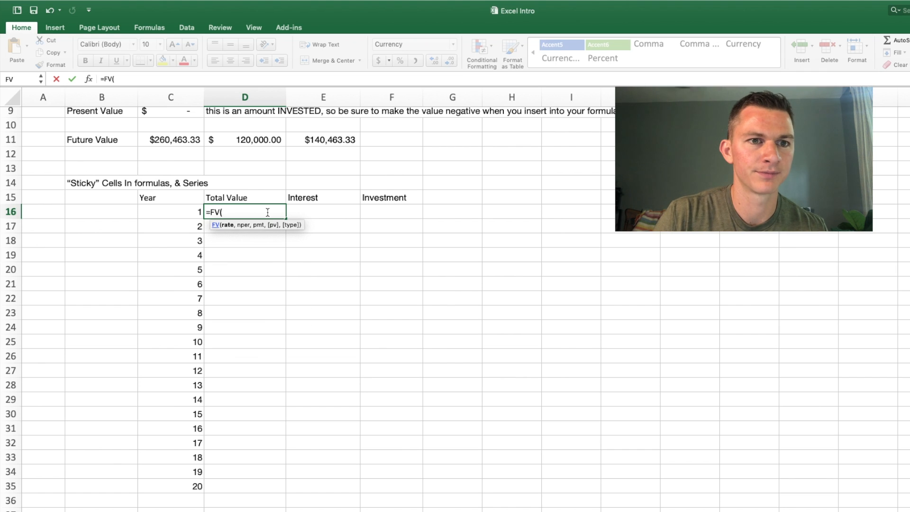
pyautogui.scroll(5, 246, 275)
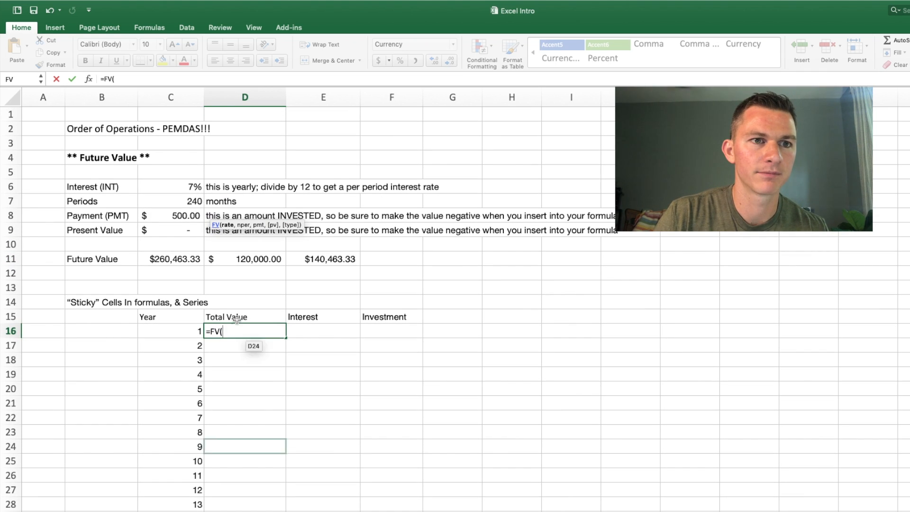
pyautogui.click(191, 188)
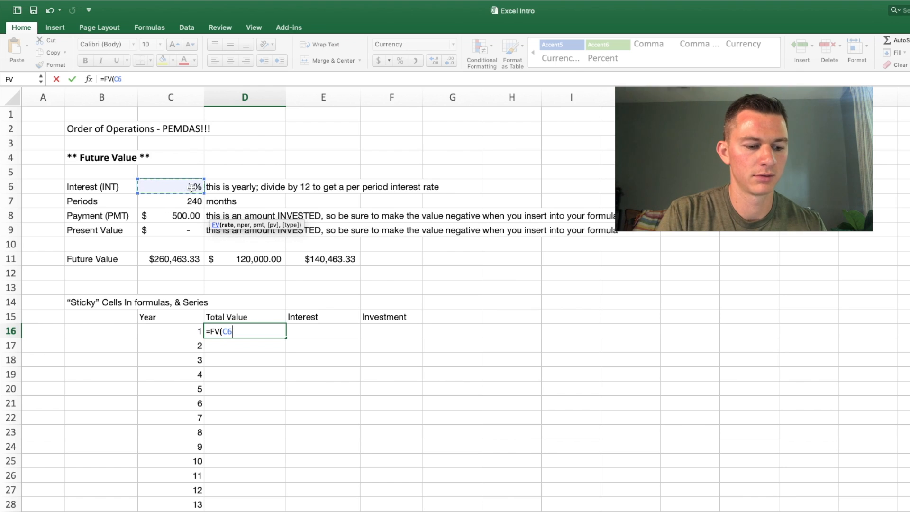
pyautogui.write('/12,')
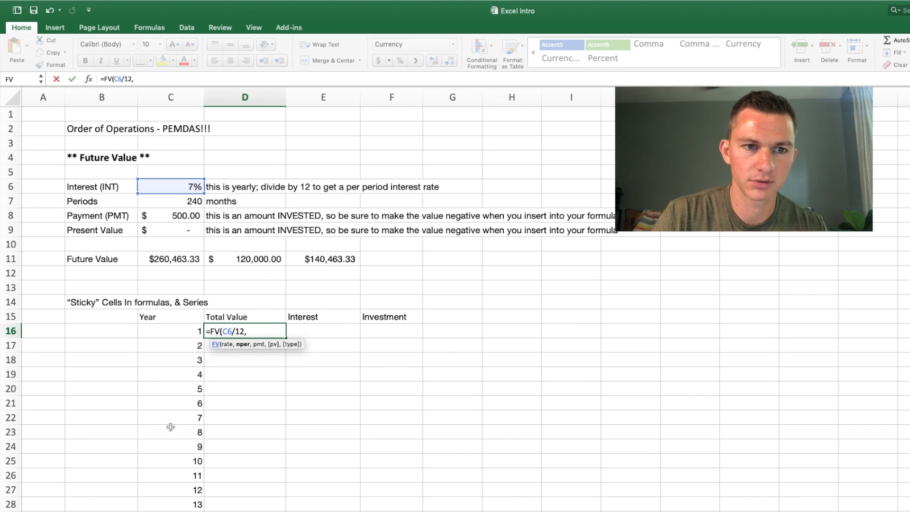
pyautogui.click(179, 330)
pyautogui.write('*12')
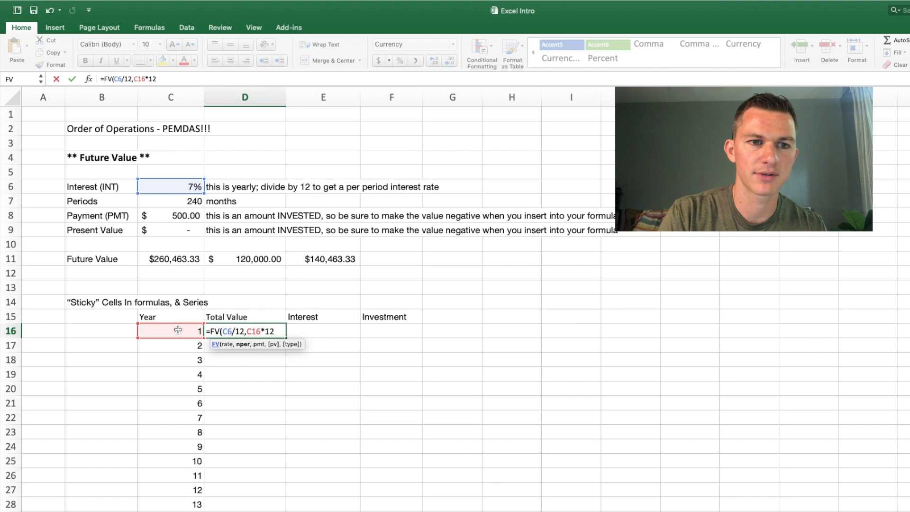
pyautogui.write(',-')
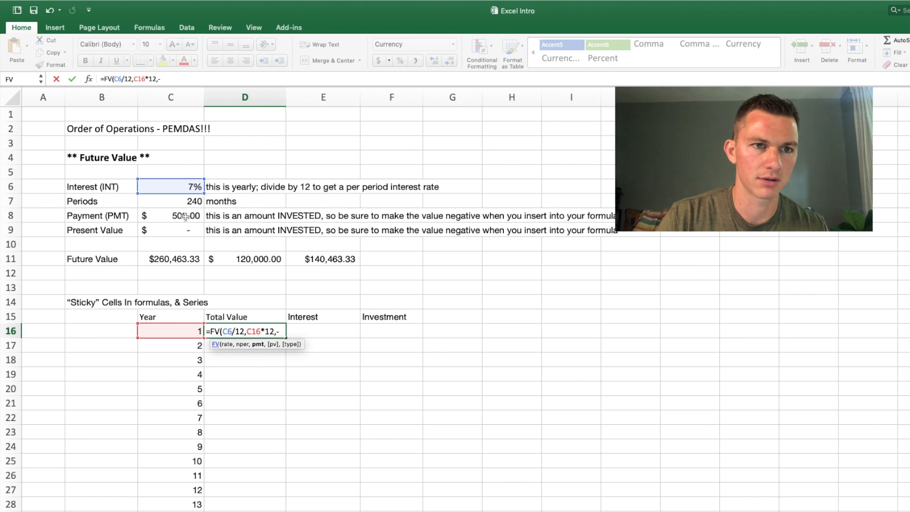
# Step: Add the negative payment -C8 and present value C9 to the D16 FV formula and close its parenthesis
pyautogui.click(185, 217)
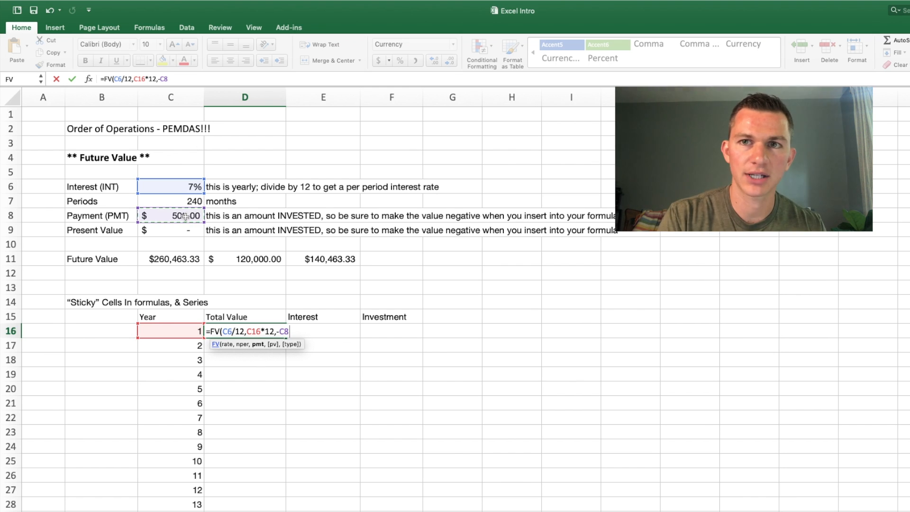
pyautogui.write(',')
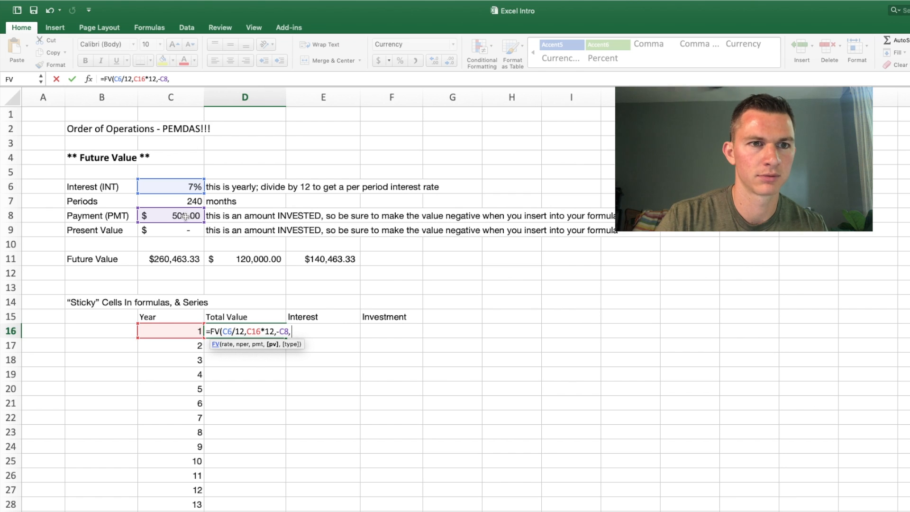
pyautogui.click(188, 231)
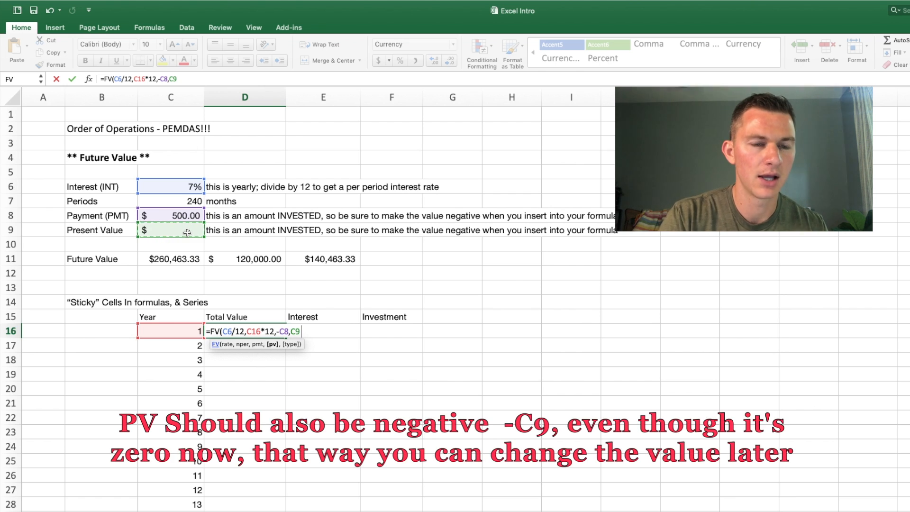
pyautogui.write(')')
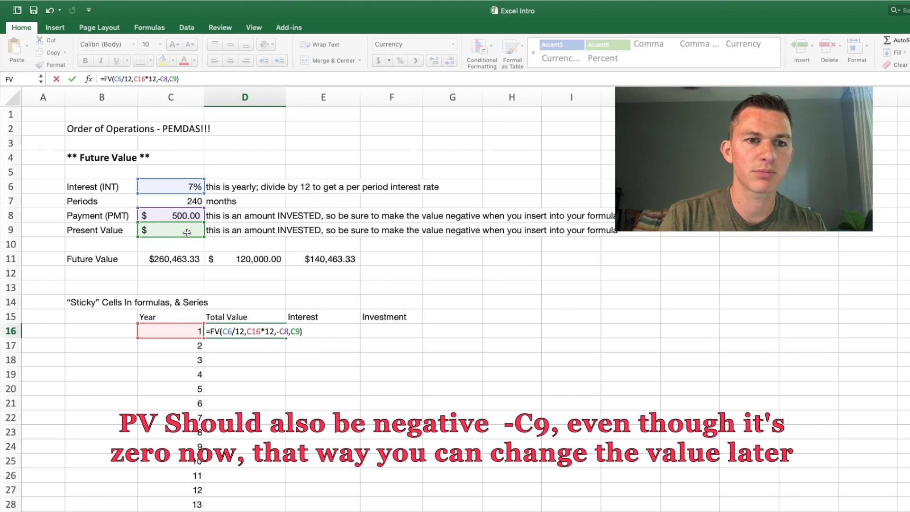
# Step: Enter the completed FV formula in D16
pyautogui.press('Return')
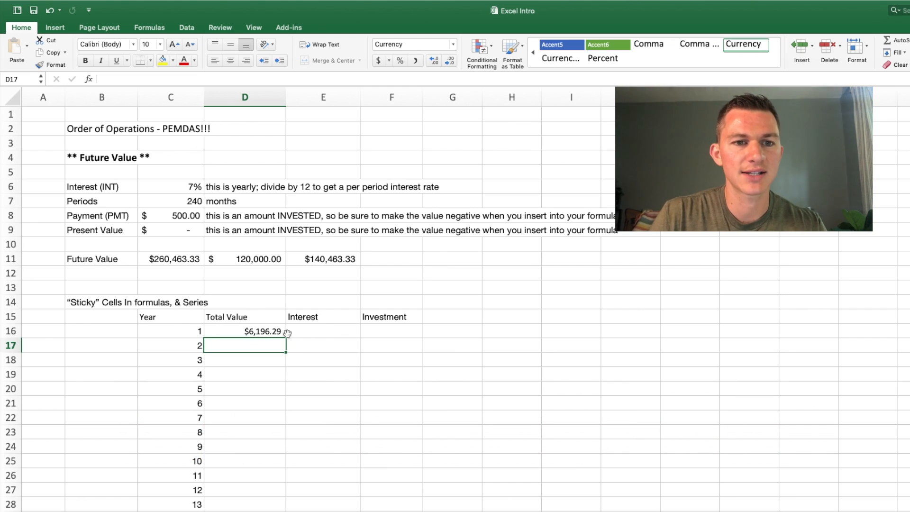
# Step: Fill the FV formula with relative references from D16 down the Total Value column
pyautogui.click(272, 332)
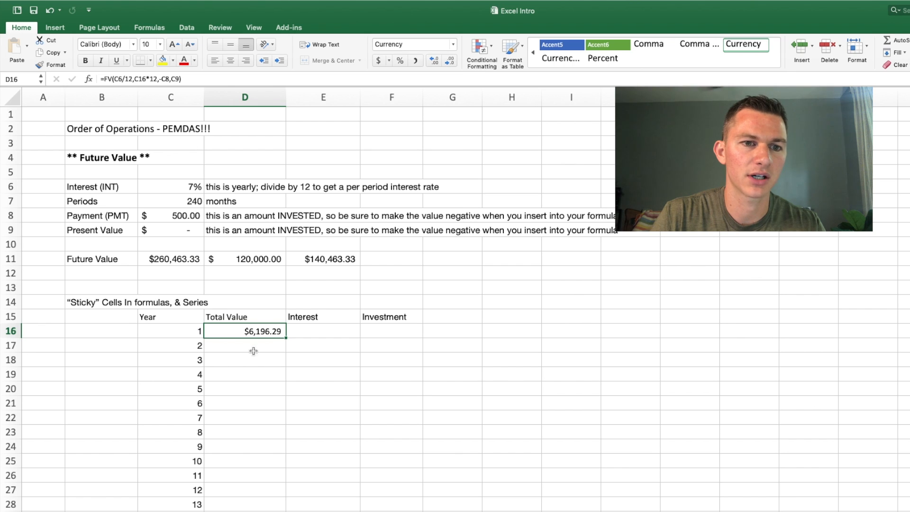
pyautogui.scroll(-5, 287, 339)
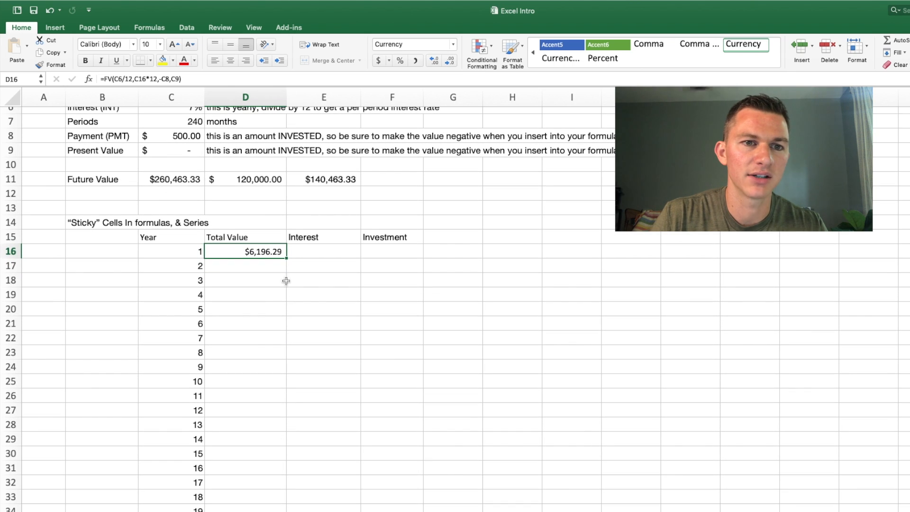
pyautogui.moveTo(286, 256); pyautogui.dragTo(286, 507)
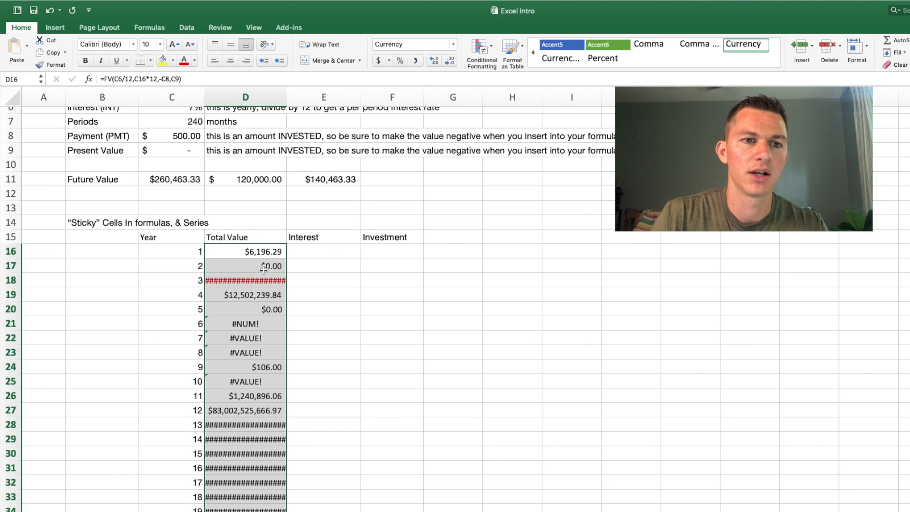
# Step: Compare the cell references in the D17 formula with those in D16 to see how the fill shifted them
pyautogui.click(222, 267)
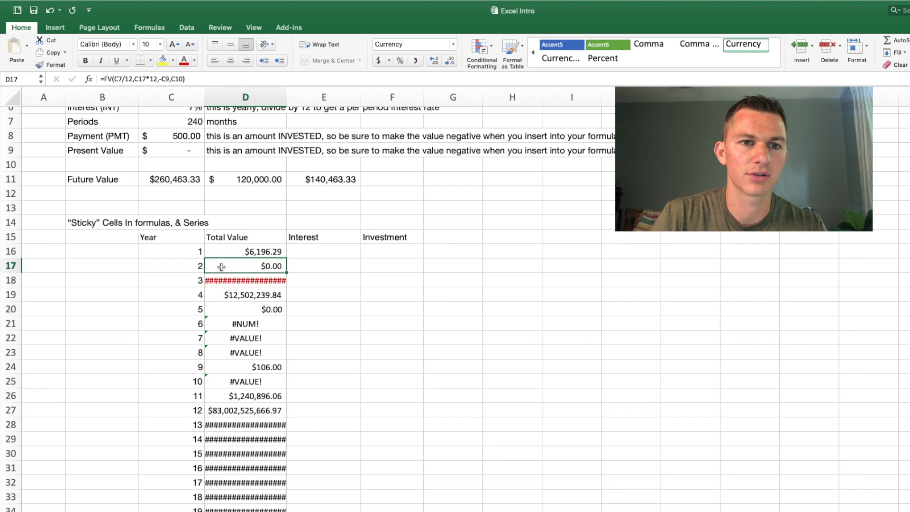
pyautogui.click(193, 77)
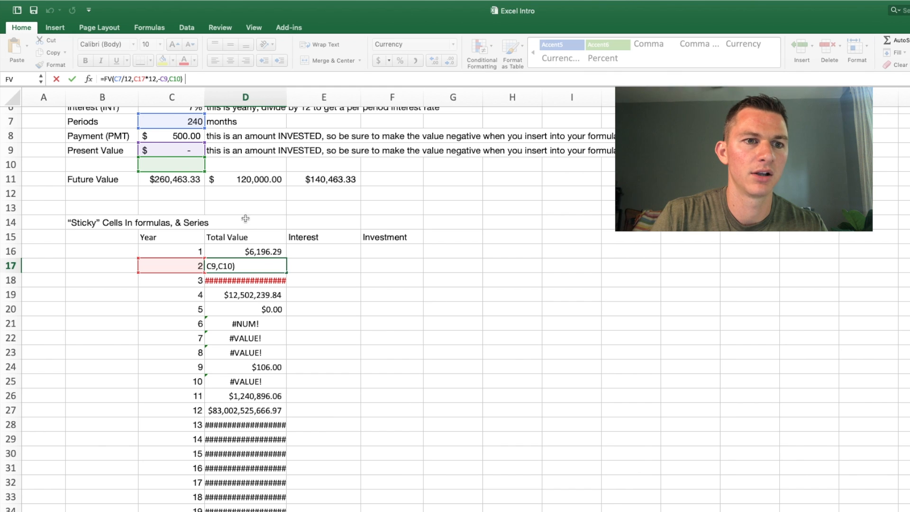
pyautogui.scroll(5, 243, 201)
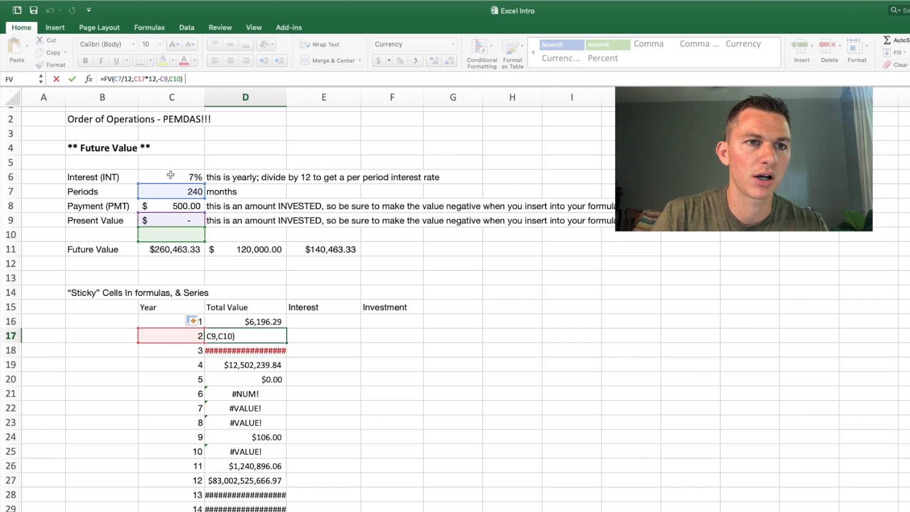
pyautogui.click(228, 319)
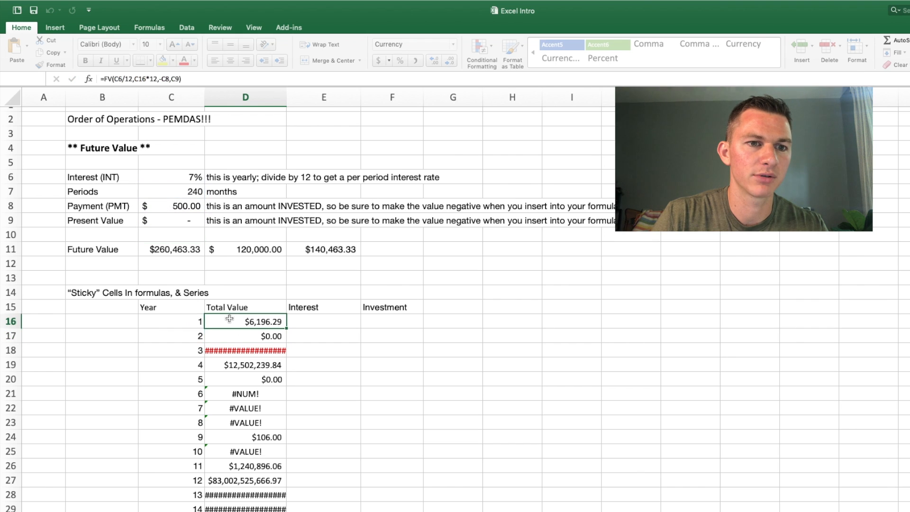
pyautogui.click(194, 77)
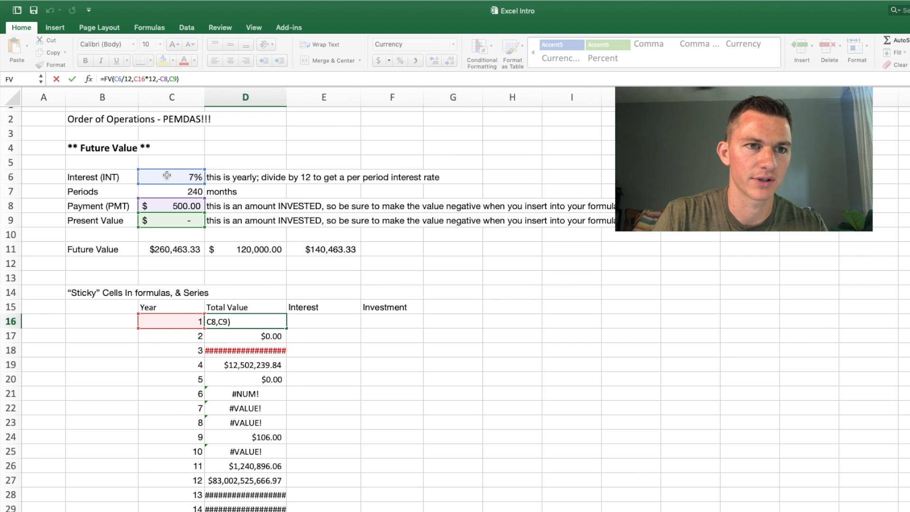
pyautogui.press('Return')
pyautogui.click(164, 79)
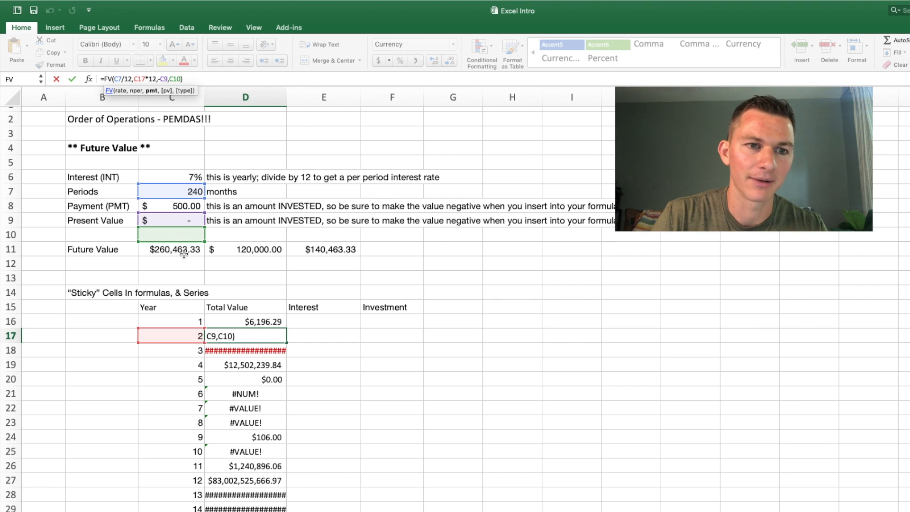
# Step: Leave the D17 formula and undo the fill of the Total Value column below D16
pyautogui.click(245, 368)
pyautogui.press('Up')
pyautogui.press('super+z')
pyautogui.press('super+z')
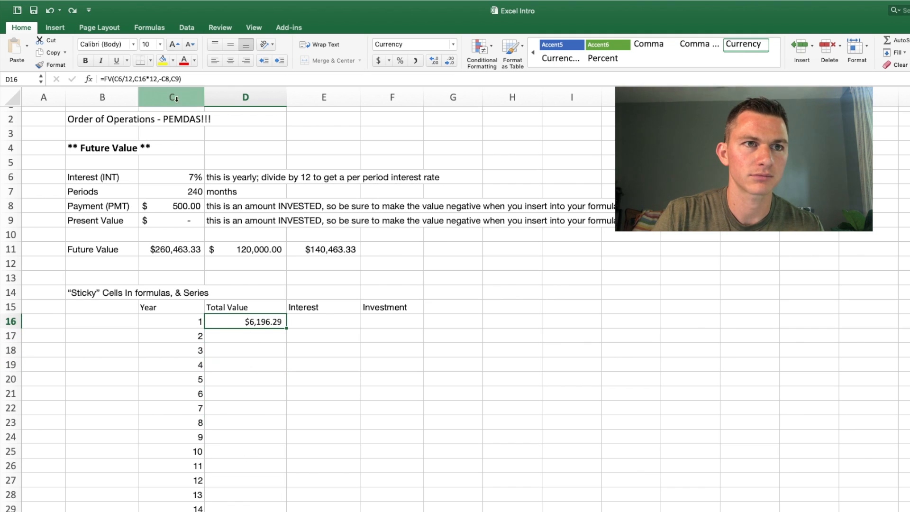
# Step: Make the interest rate reference in the D16 formula absolute as $C$6
pyautogui.click(189, 79)
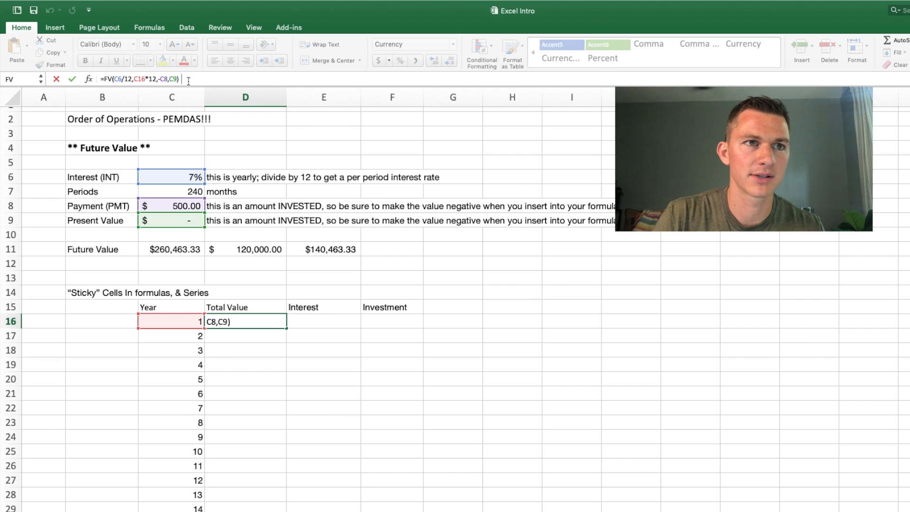
pyautogui.click(116, 80)
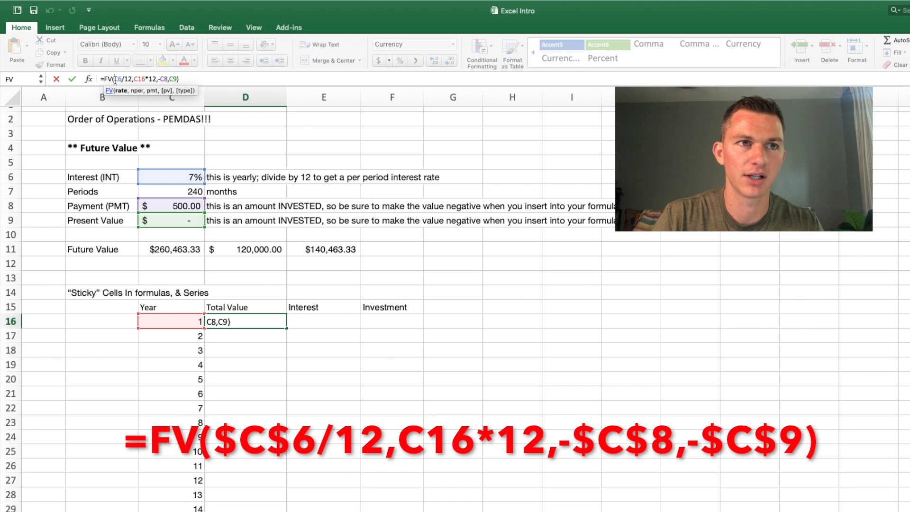
pyautogui.write('$')
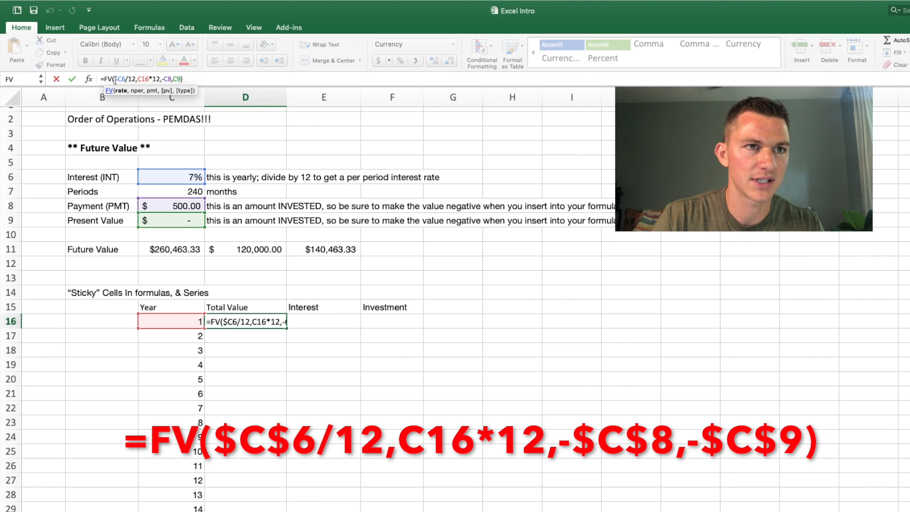
pyautogui.click(124, 79)
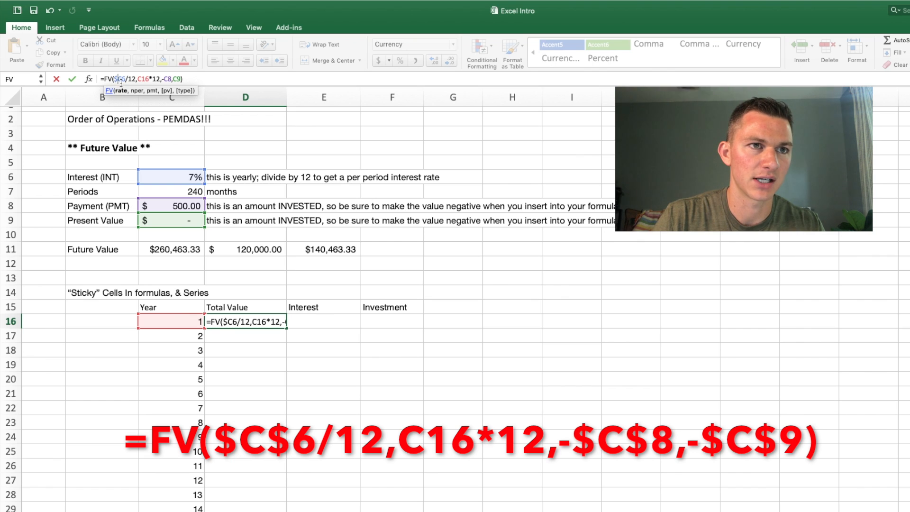
pyautogui.write('$')
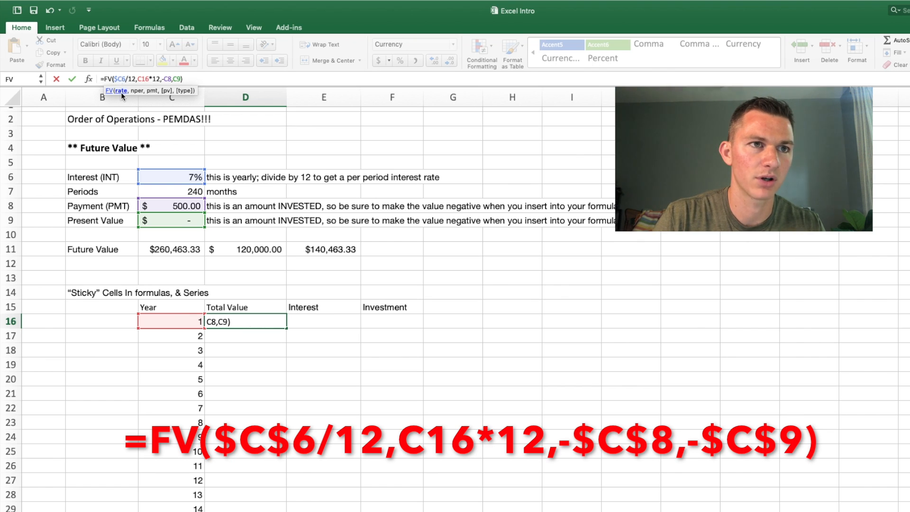
pyautogui.click(124, 79)
pyautogui.write('$')
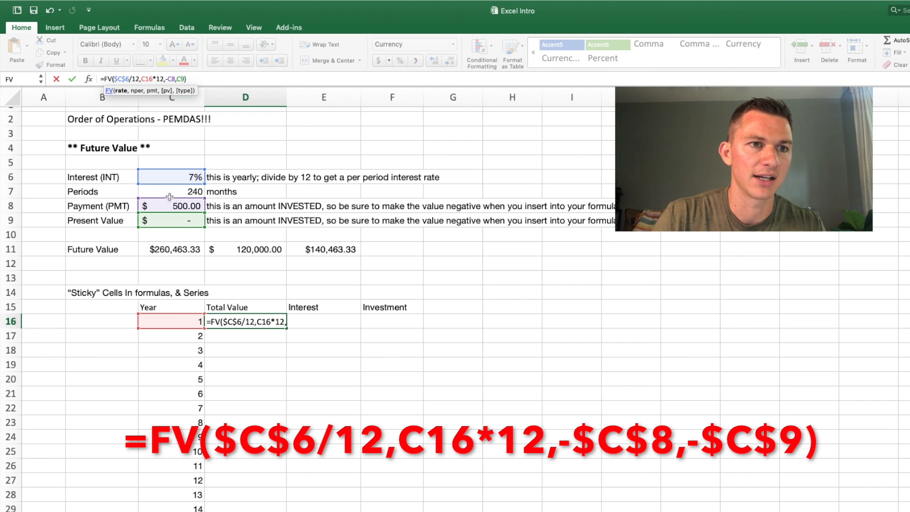
# Step: Make the payment and present value references in the D16 formula absolute as -$C$8 and $C$9, and enter the formula
pyautogui.click(170, 79)
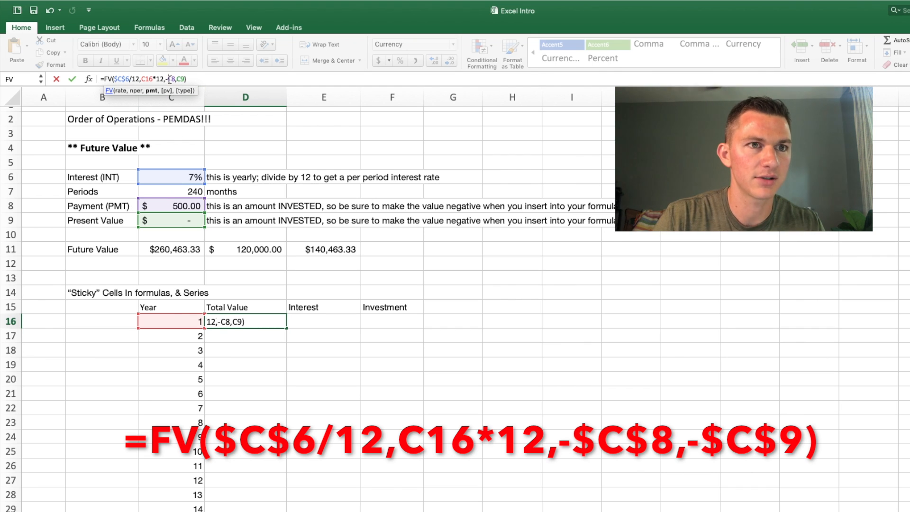
pyautogui.write('$')
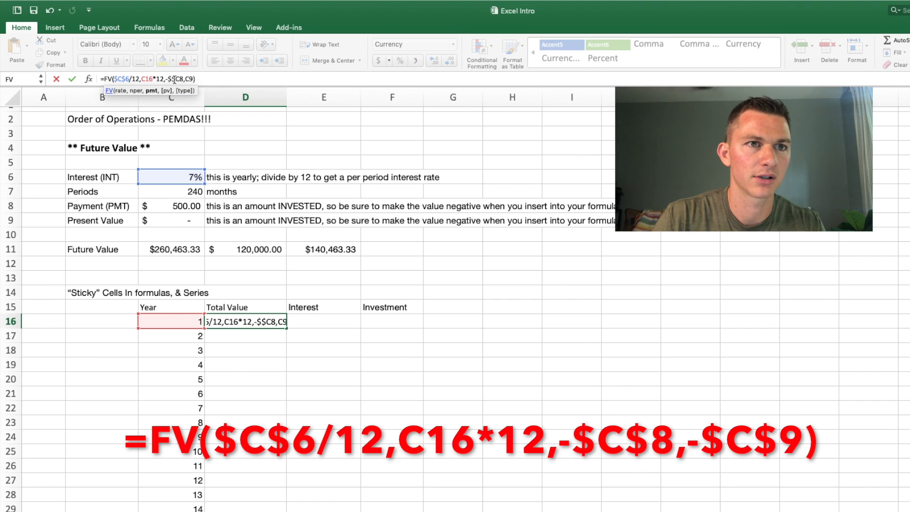
pyautogui.press('Right')
pyautogui.write('$')
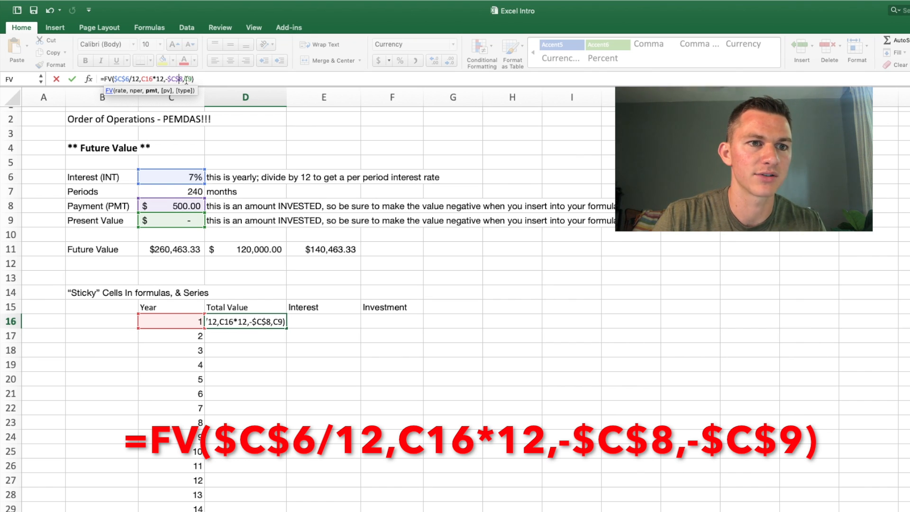
pyautogui.click(187, 79)
pyautogui.write('$')
pyautogui.press('Right')
pyautogui.write('$')
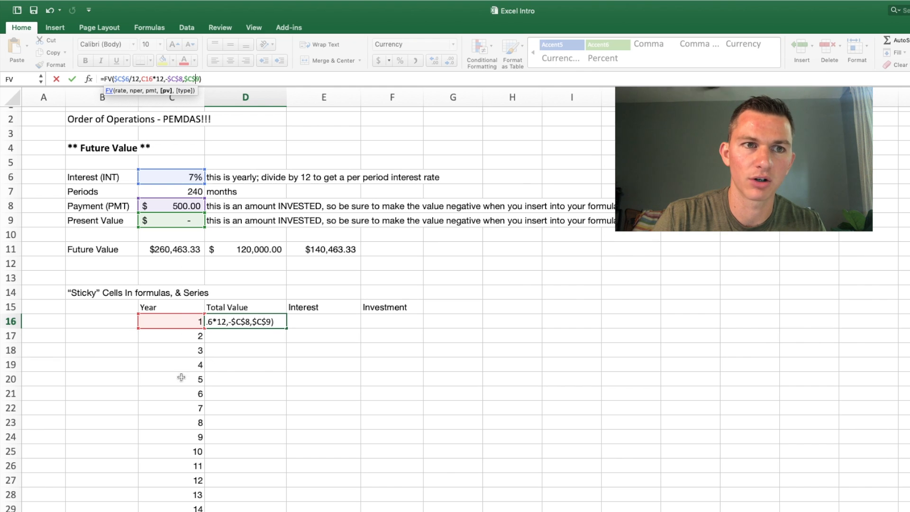
pyautogui.press('Return')
# Step: Fill the D16 formula down the Total Value column through D35 for year 20
pyautogui.click(256, 321)
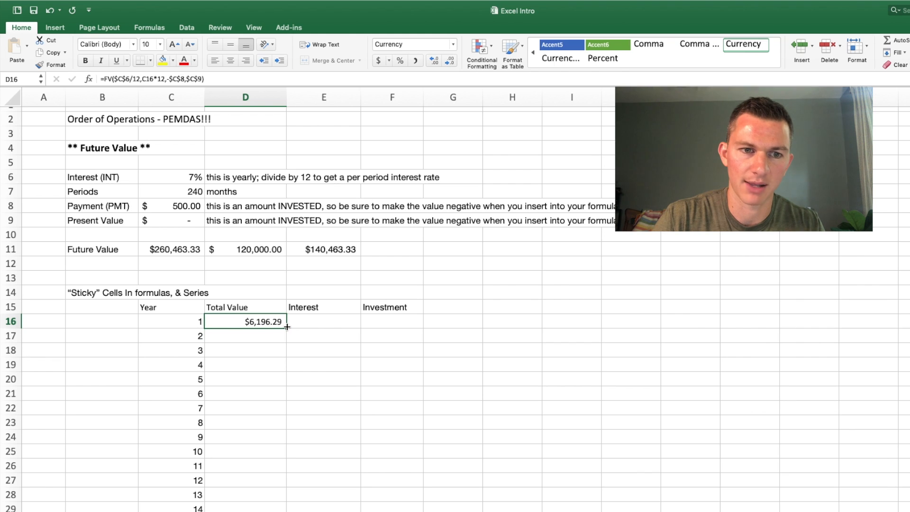
pyautogui.moveTo(287, 327); pyautogui.dragTo(284, 453)
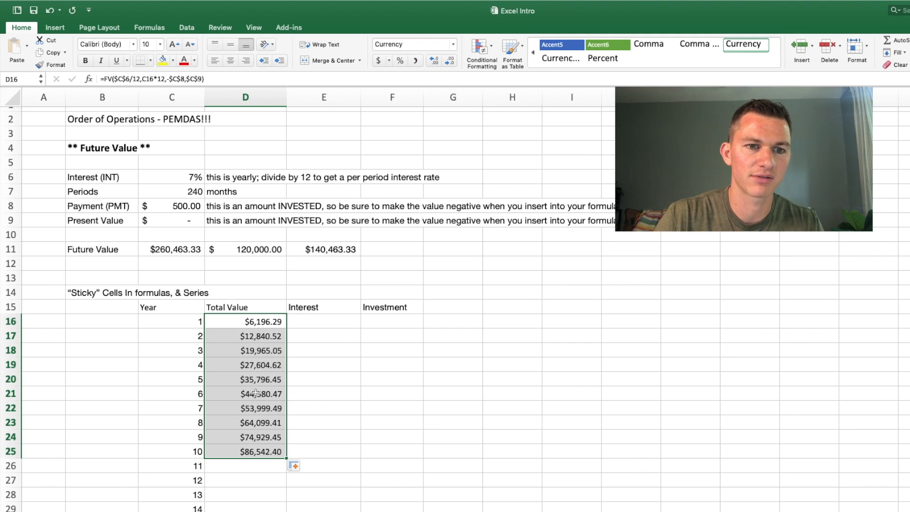
pyautogui.scroll(-5, 286, 387)
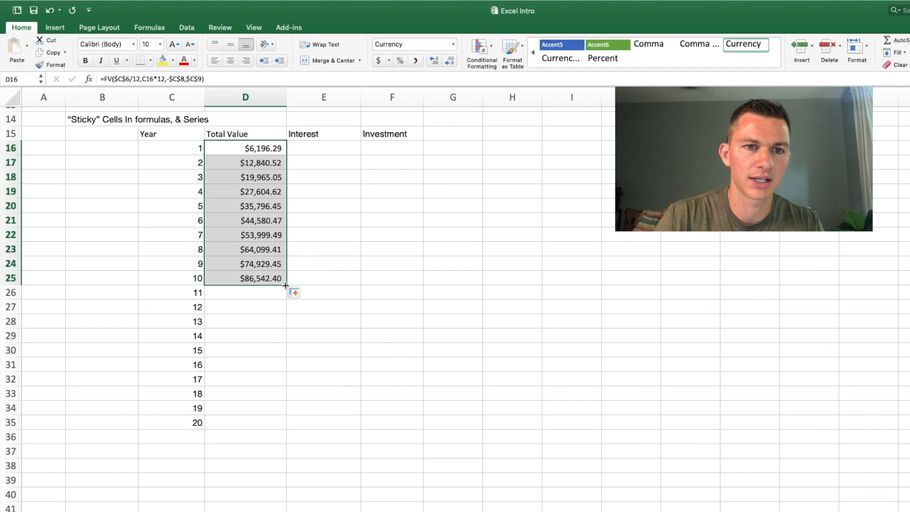
pyautogui.moveTo(285, 286); pyautogui.dragTo(285, 429)
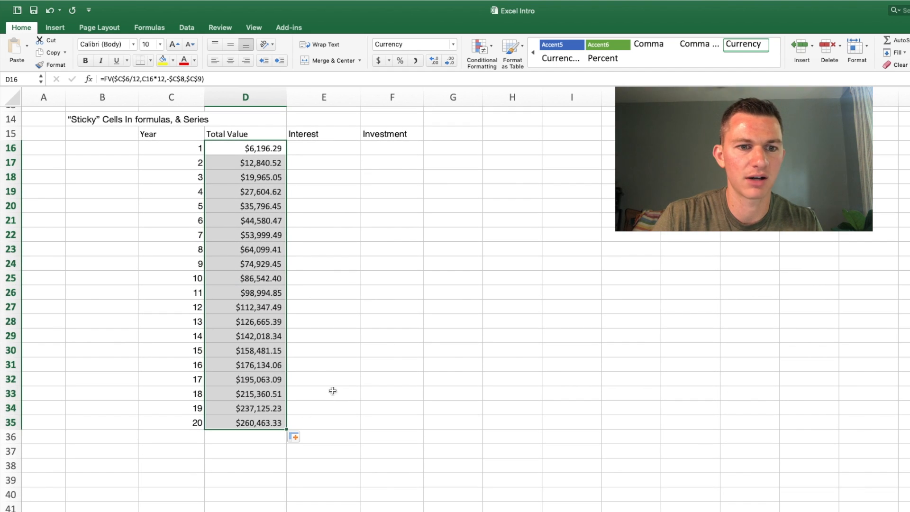
# Step: Enter the formula =C8*12*C16 in F16 for the year 1 investment
pyautogui.scroll(1, 340, 384)
pyautogui.scroll(3, 340, 383)
pyautogui.scroll(-1, 340, 384)
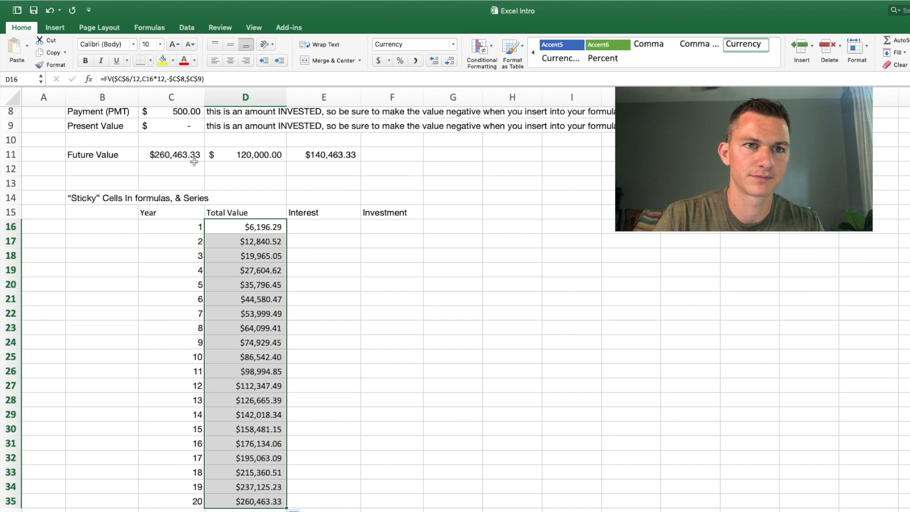
pyautogui.scroll(5, 326, 360)
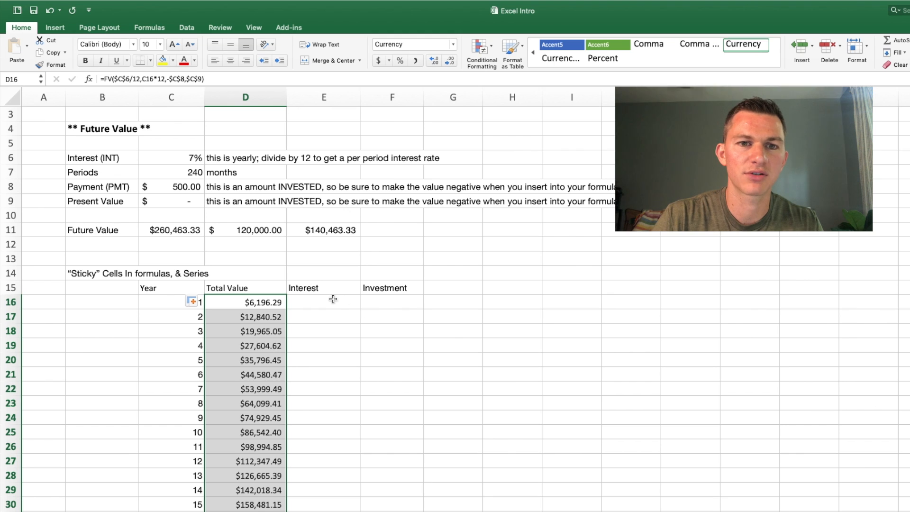
pyautogui.click(385, 303)
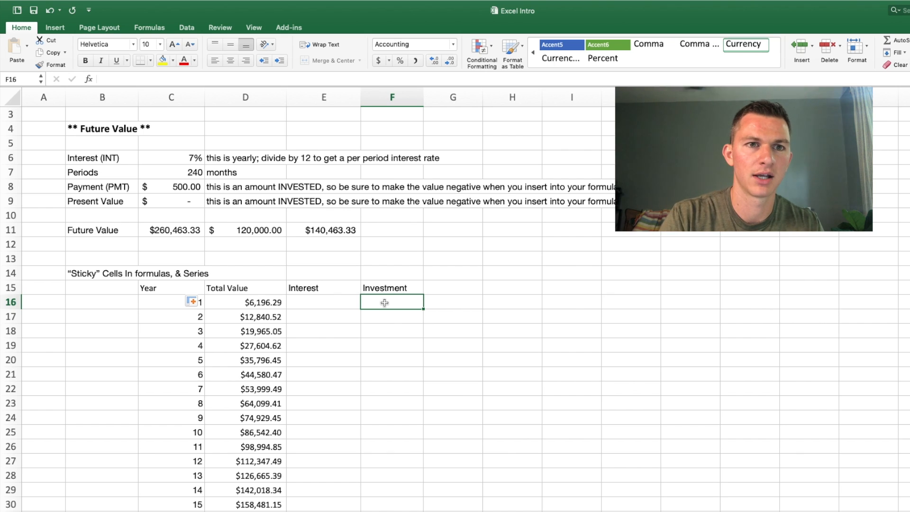
pyautogui.write('=')
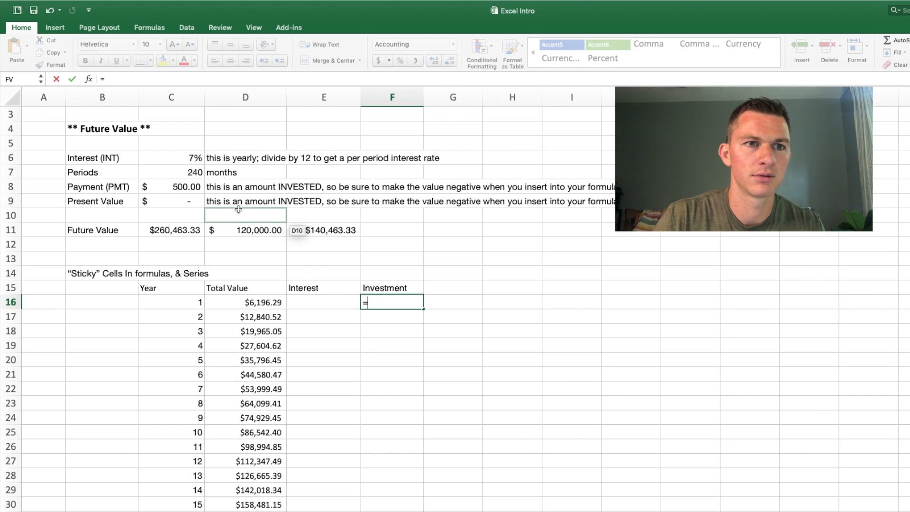
pyautogui.click(189, 187)
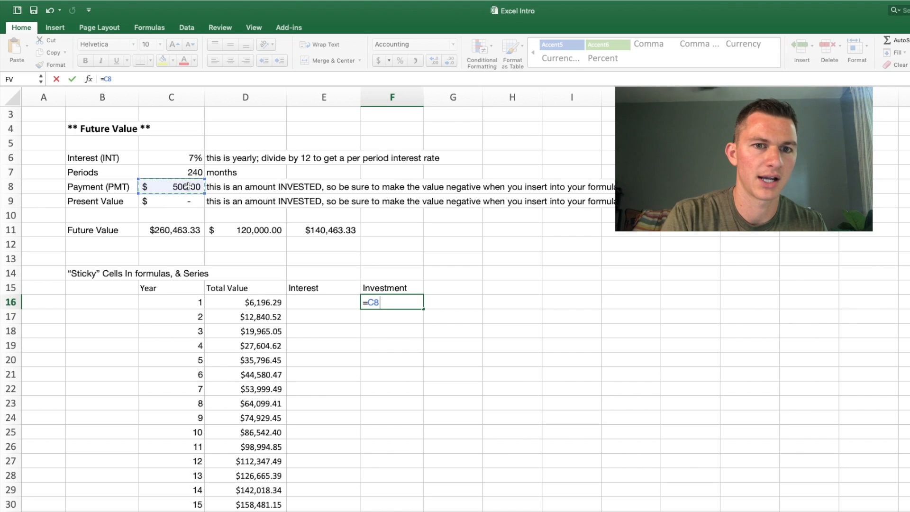
pyautogui.write('*12*')
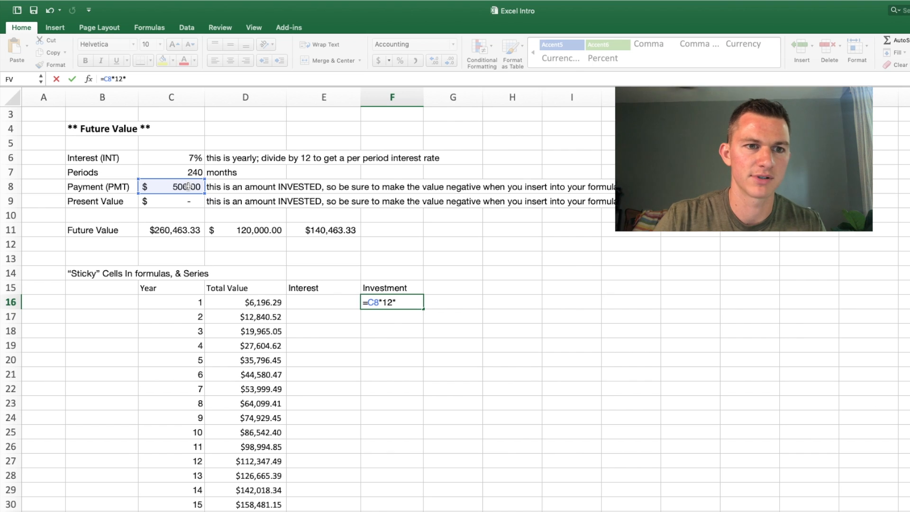
pyautogui.click(188, 303)
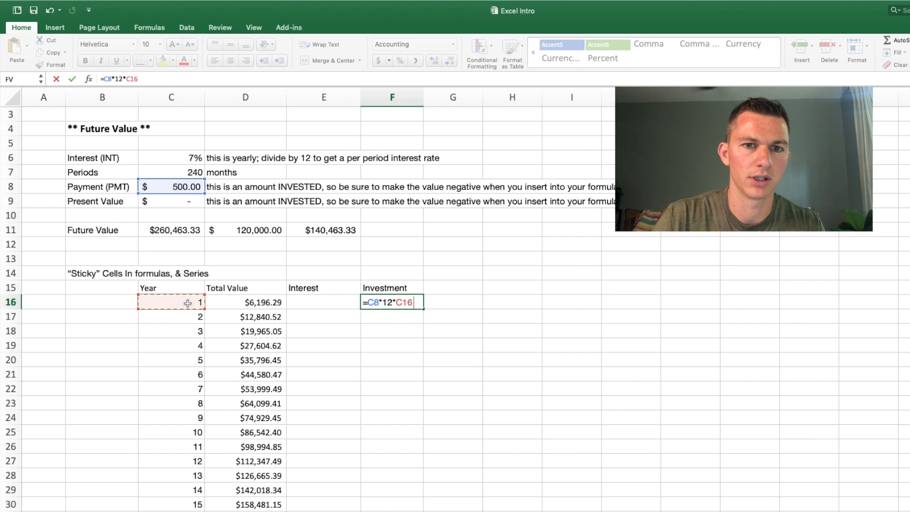
pyautogui.press('Return')
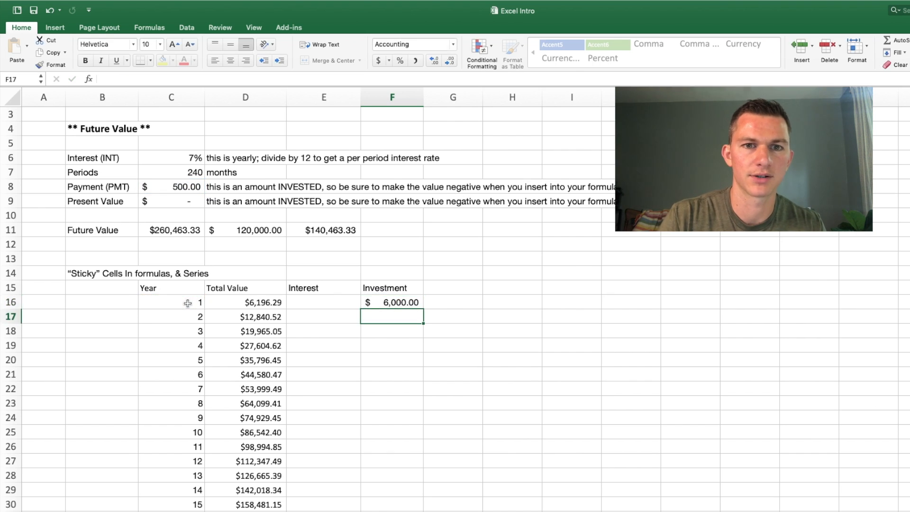
# Step: Make the payment reference in the F16 investment formula absolute, so it reads =$C$8*12*C16
pyautogui.click(415, 302)
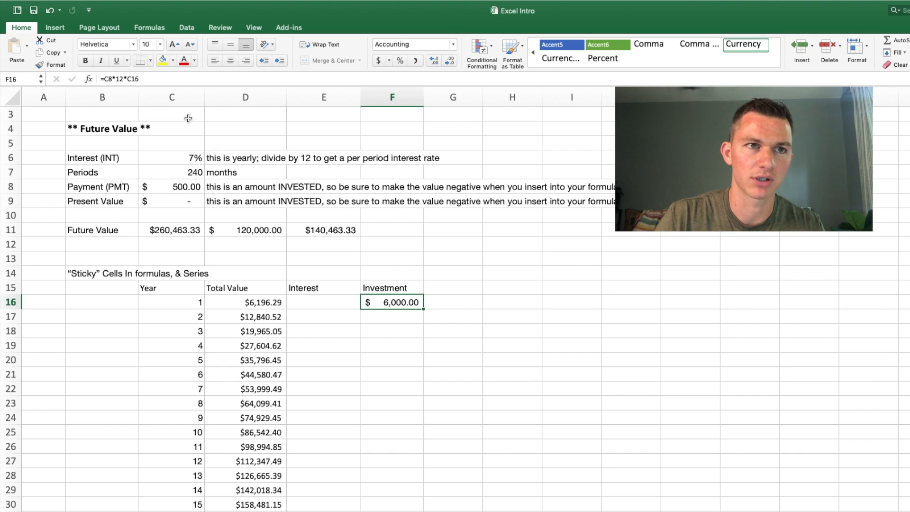
pyautogui.click(146, 78)
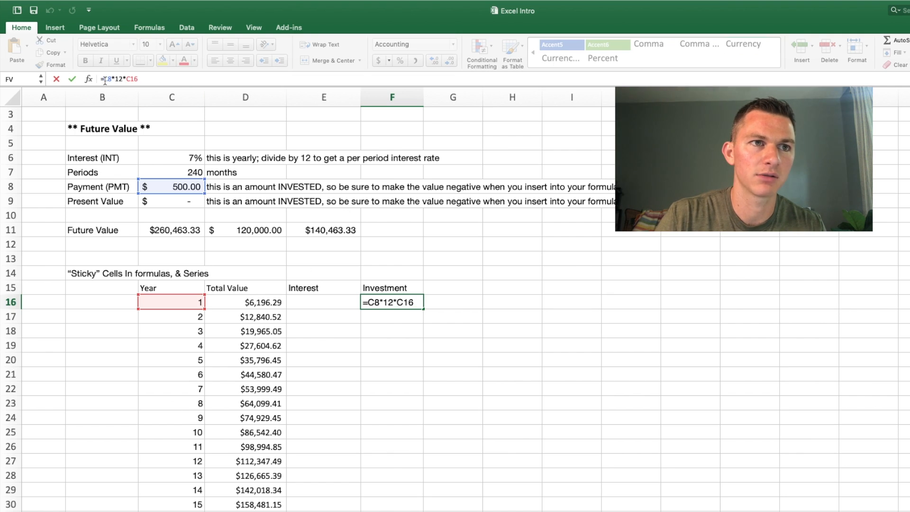
pyautogui.write('$')
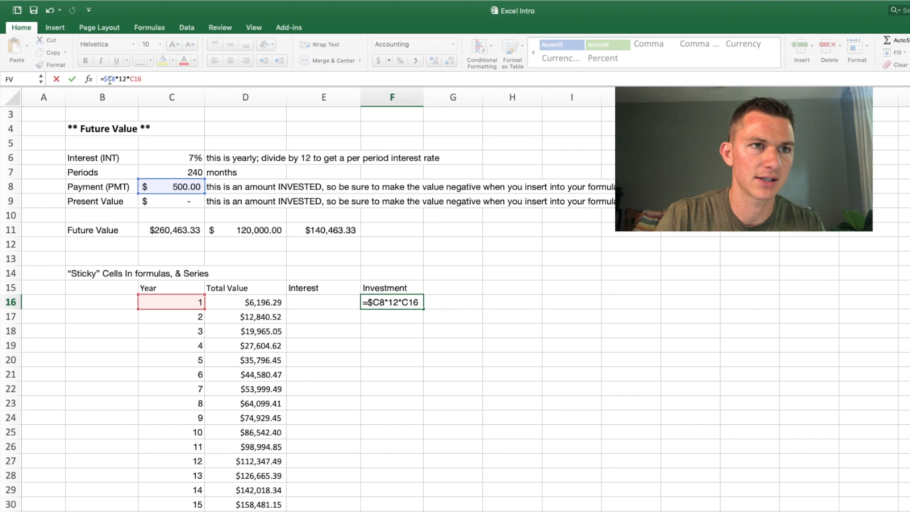
pyautogui.click(112, 79)
pyautogui.write('$')
pyautogui.press('Return')
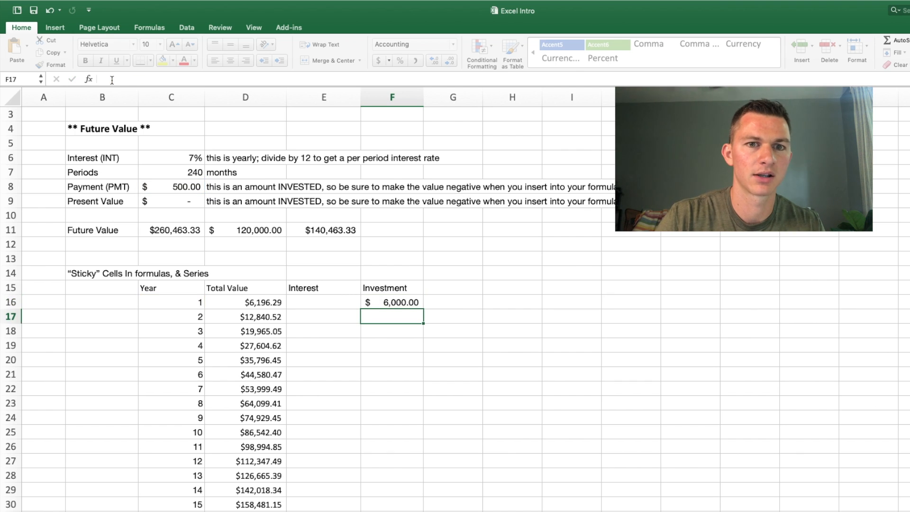
# Step: Fill the F16 formula down the Investment column through F35 for year 20
pyautogui.scroll(-3, 465, 274)
pyautogui.scroll(-1, 465, 274)
pyautogui.click(413, 185)
pyautogui.moveTo(424, 197); pyautogui.dragTo(403, 462)
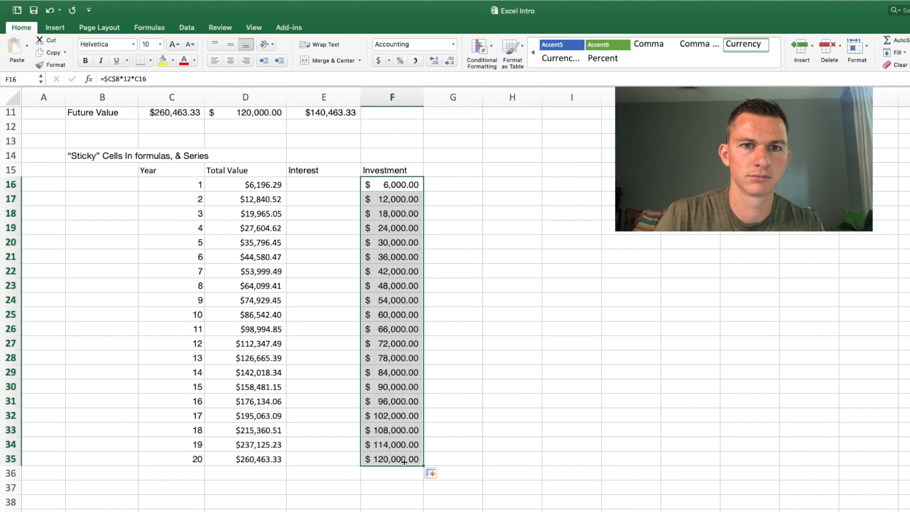
# Step: Enter the formula =D16-F16 in E16 for the year 1 interest
pyautogui.click(328, 185)
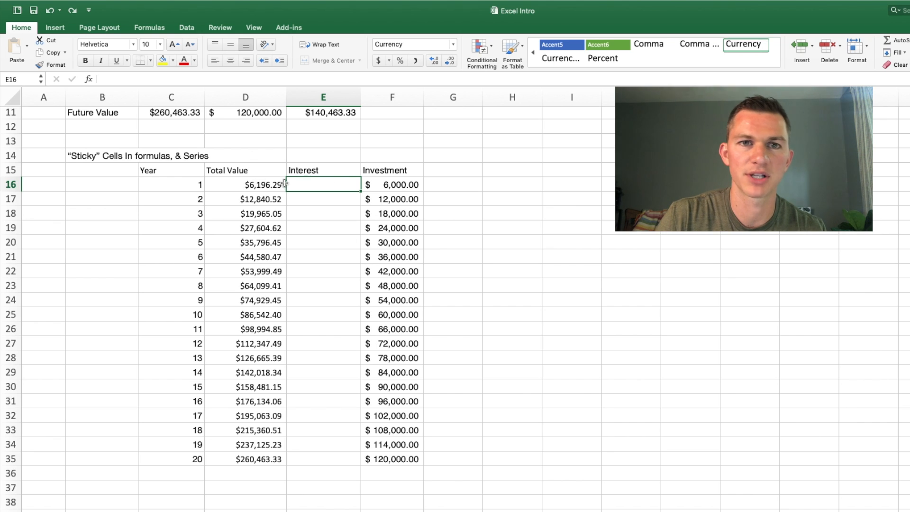
pyautogui.write('=')
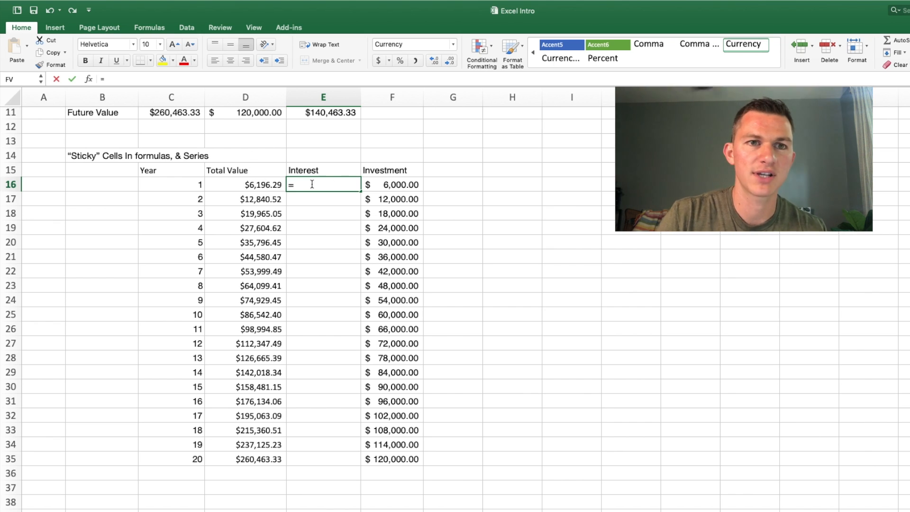
pyautogui.click(264, 184)
pyautogui.write('-')
pyautogui.click(388, 185)
pyautogui.press('Return')
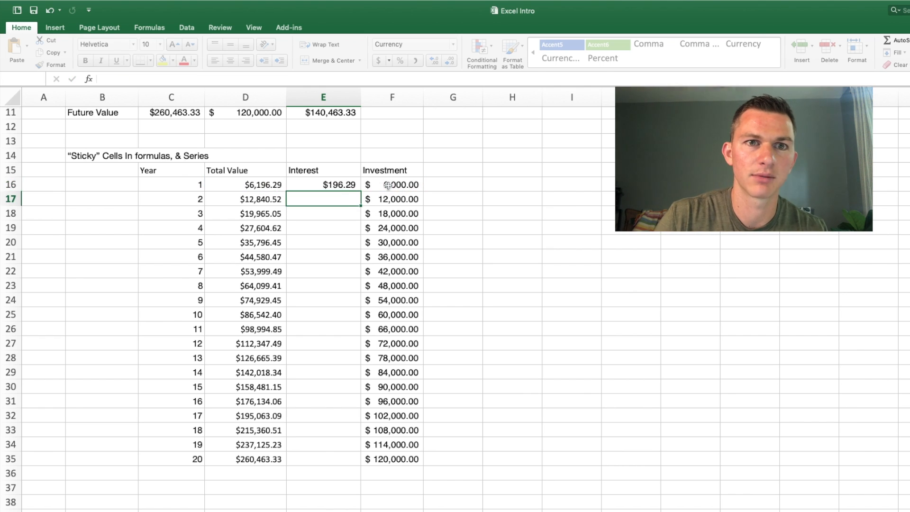
# Step: Fill the E16 formula down the Interest column through E35 for year 20
pyautogui.click(343, 187)
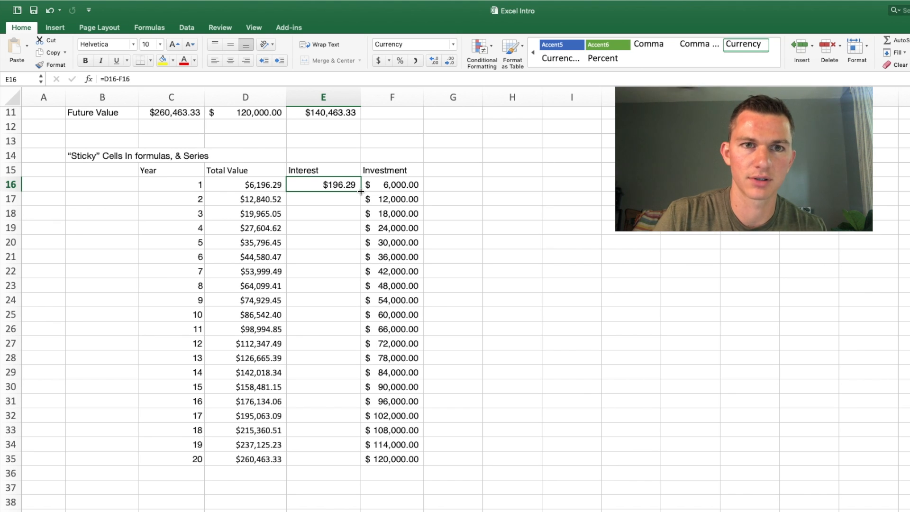
pyautogui.moveTo(361, 191); pyautogui.dragTo(360, 462)
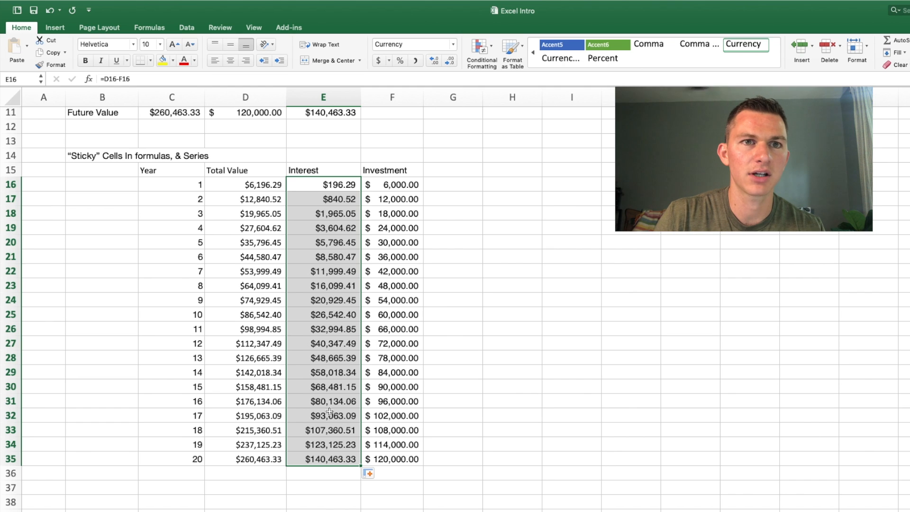
pyautogui.scroll(2, 337, 250)
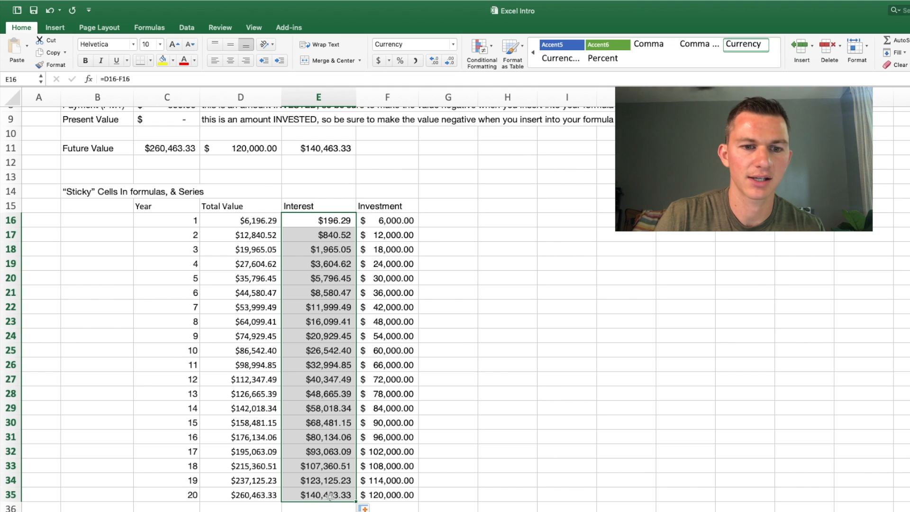
pyautogui.click(461, 385)
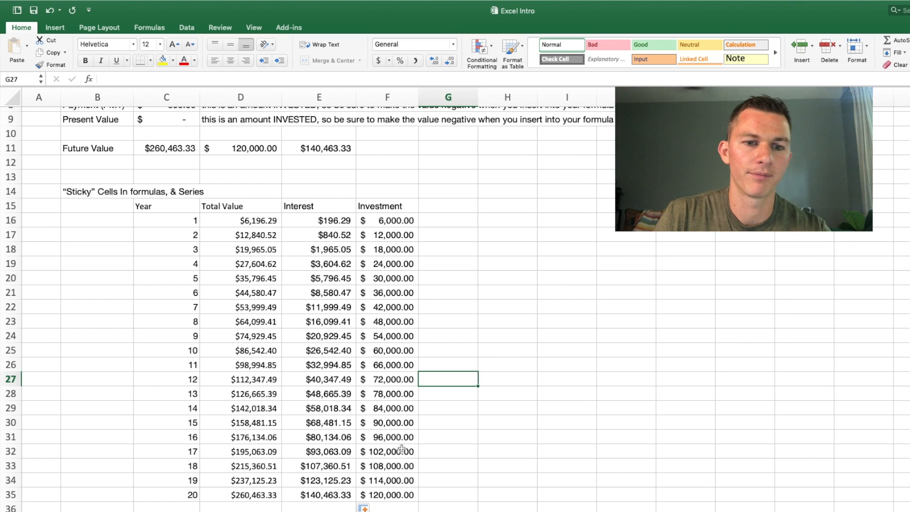
# Step: Extend the table to year 30 by filling the year 20 row, C35:F35, down through row 45
pyautogui.scroll(-4, 395, 441)
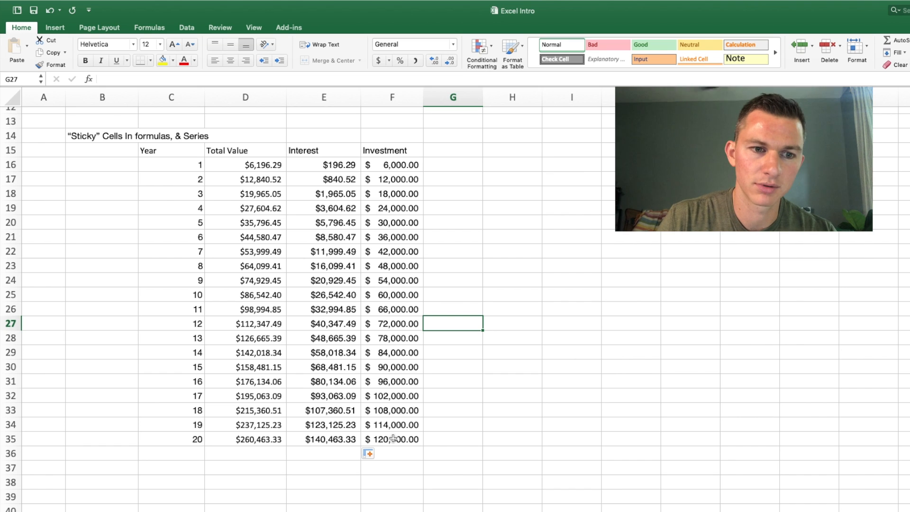
pyautogui.scroll(-7, 443, 382)
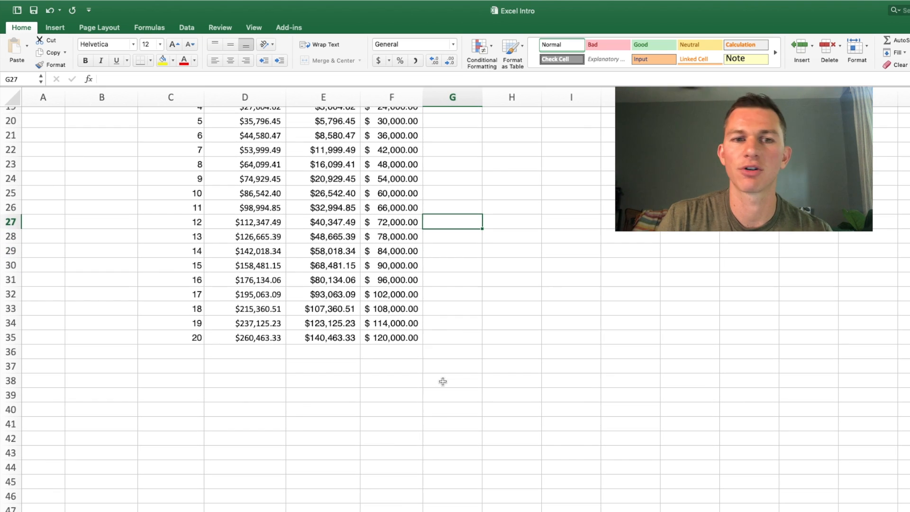
pyautogui.click(386, 338)
pyautogui.moveTo(386, 338); pyautogui.dragTo(192, 342)
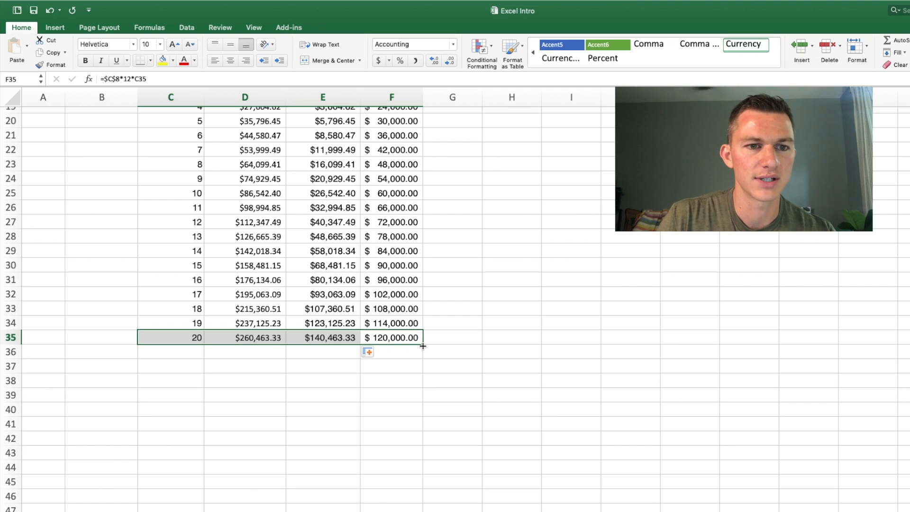
pyautogui.moveTo(423, 355); pyautogui.dragTo(421, 485)
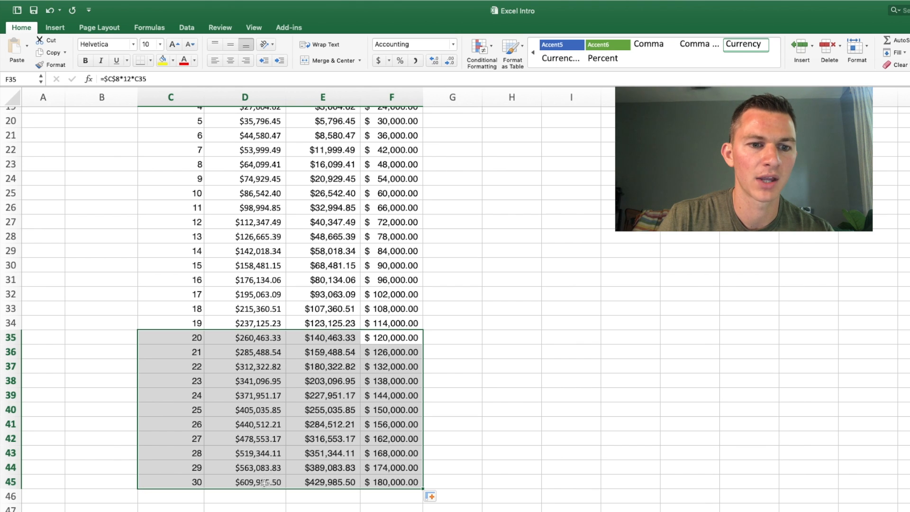
# Step: Compare the Total Value cells for years 10, 20 and 30 in D25, D35 and D45
pyautogui.click(264, 483)
pyautogui.scroll(3, 259, 347)
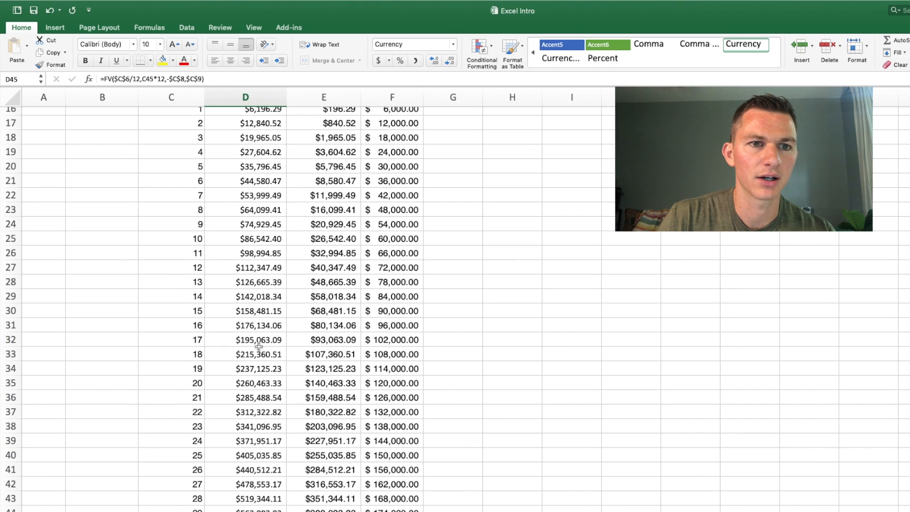
pyautogui.click(268, 235)
pyautogui.scroll(-1, 268, 235)
pyautogui.scroll(-2, 268, 235)
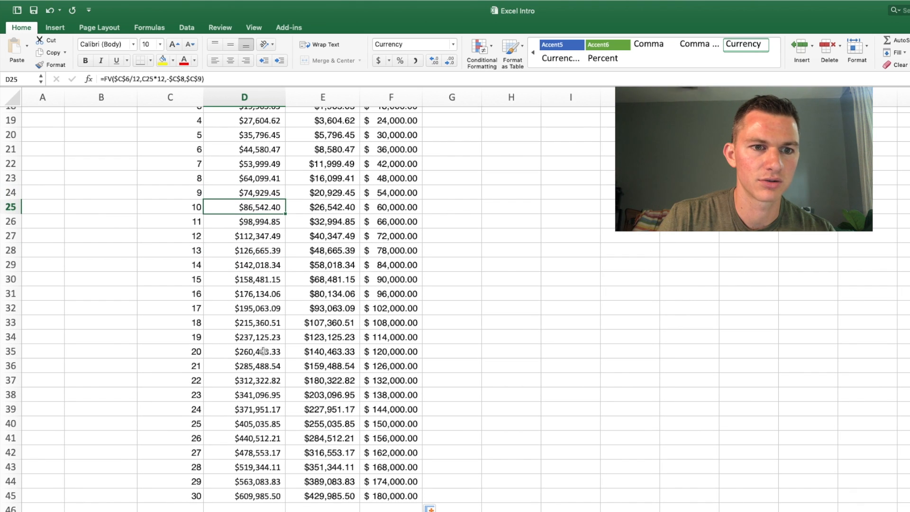
pyautogui.click(263, 351)
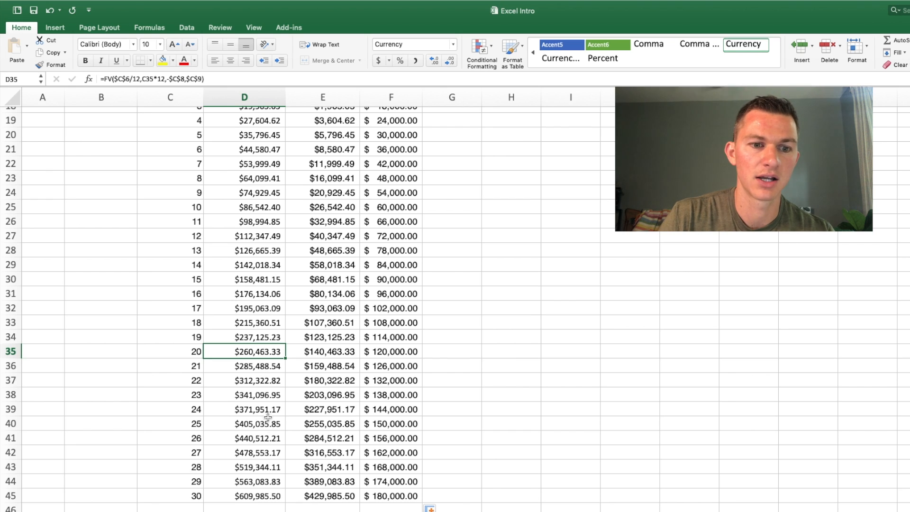
pyautogui.click(269, 497)
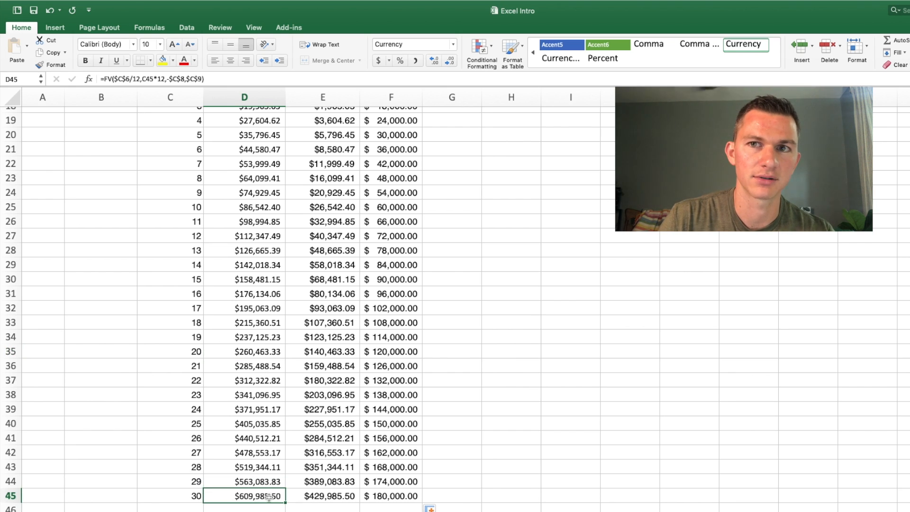